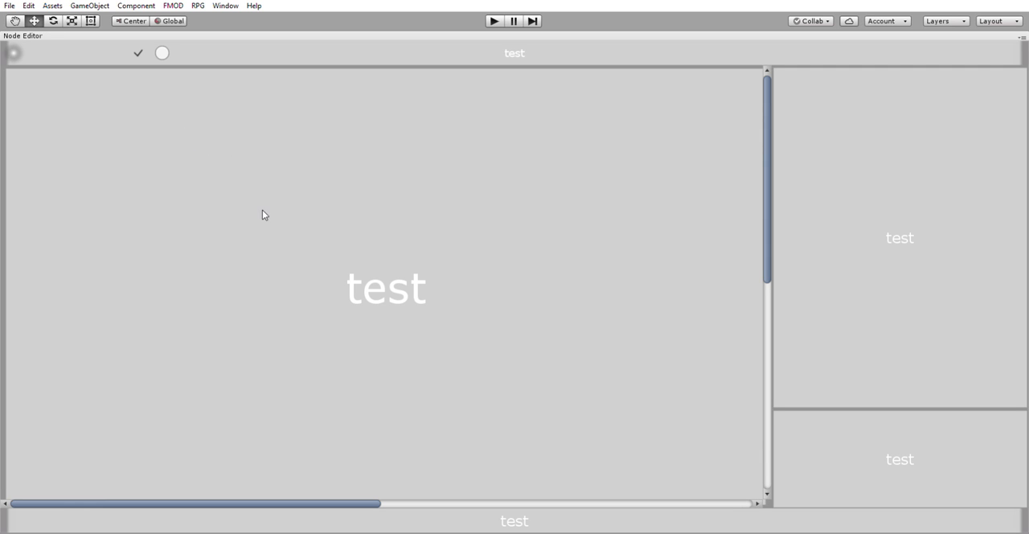
Step: Create two Float nodes side by side along the canvas's upper edge and an Add node below them
{"action": "left_click", "coordinate": [373, 207]}
{"action": "left_click_drag", "start_coordinate": [215, 180], "coordinate": [74, 87]}
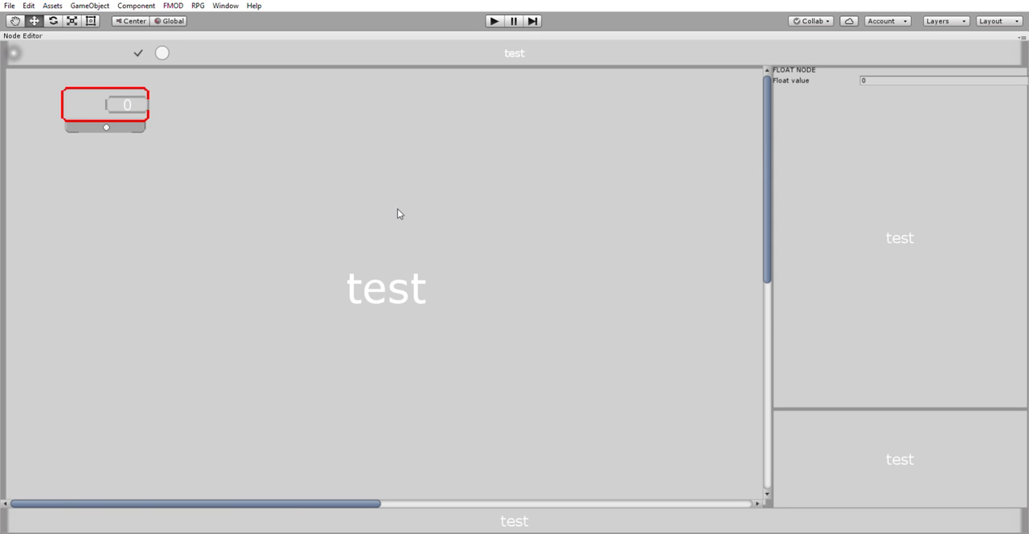
{"action": "left_click", "coordinate": [450, 212]}
{"action": "left_click_drag", "start_coordinate": [296, 171], "coordinate": [193, 93]}
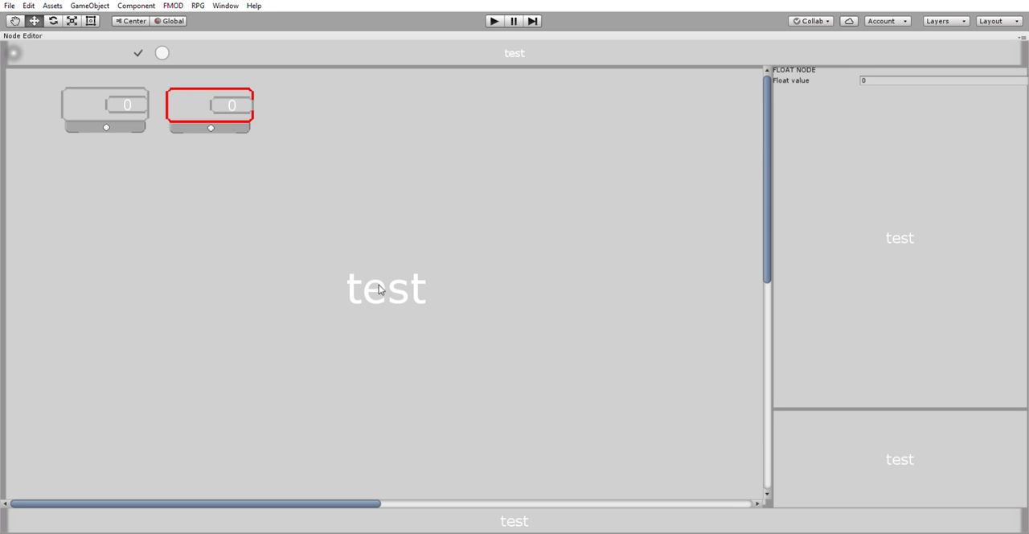
{"action": "left_click", "coordinate": [466, 293]}
{"action": "left_click_drag", "start_coordinate": [302, 241], "coordinate": [138, 180]}
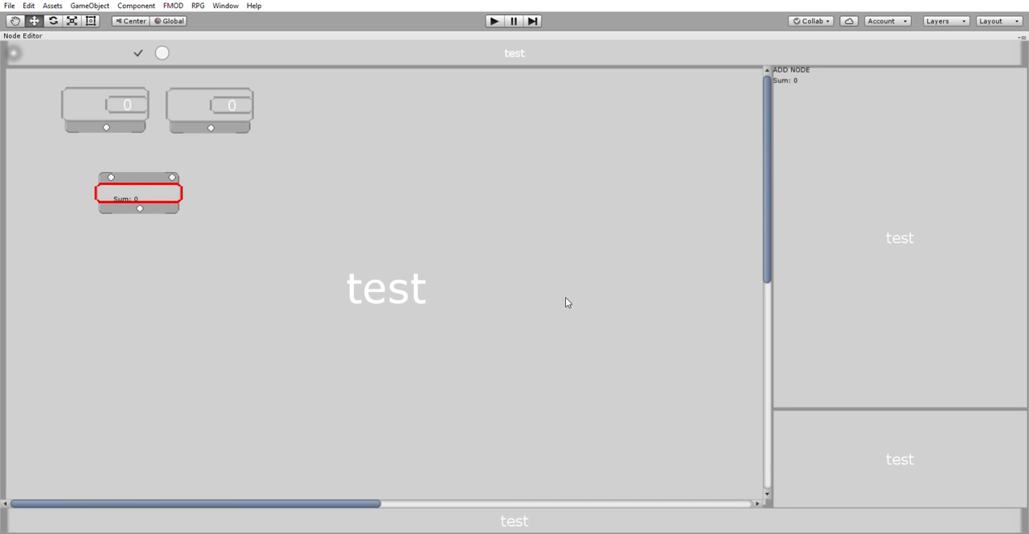
Step: Create a third Float node beside the other two and a Multiply node lower on the canvas
{"action": "left_click", "coordinate": [615, 294]}
{"action": "left_click_drag", "start_coordinate": [448, 247], "coordinate": [290, 90]}
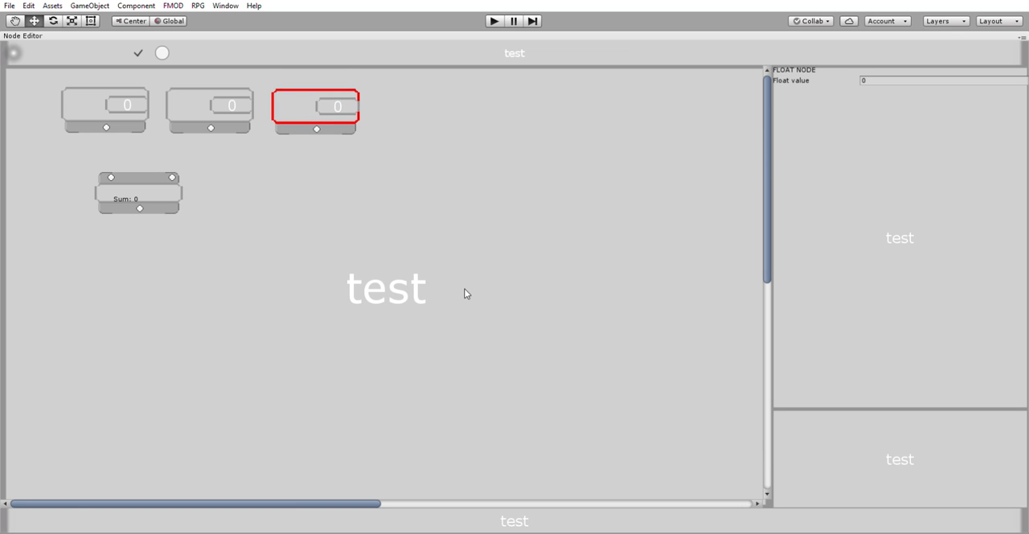
{"action": "left_click", "coordinate": [538, 312]}
{"action": "left_click_drag", "start_coordinate": [394, 248], "coordinate": [300, 251]}
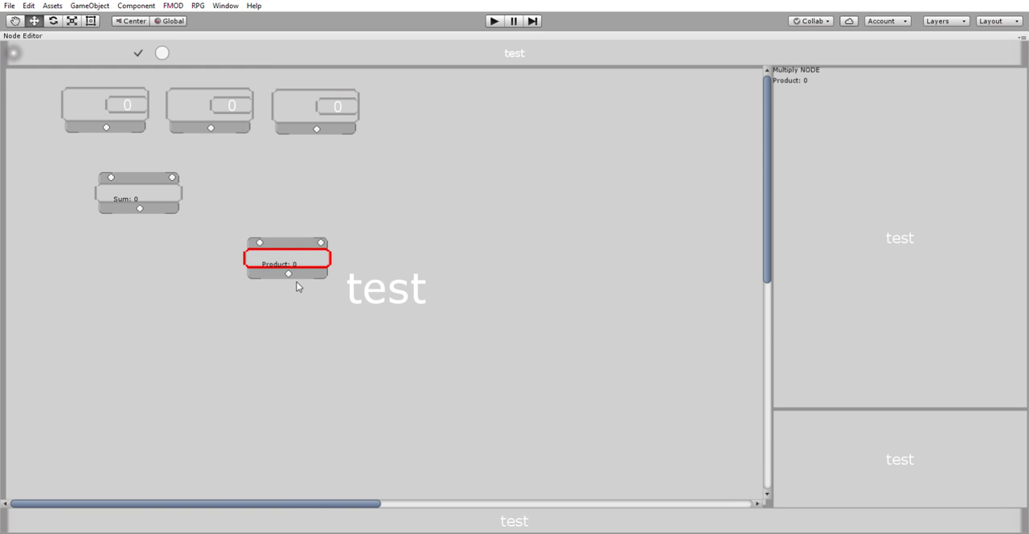
Step: Connect the outputs of the first and second Float nodes to the Add node's two inputs
{"action": "left_click", "coordinate": [107, 122]}
{"action": "left_click_drag", "start_coordinate": [111, 170], "coordinate": [111, 176]}
{"action": "left_click", "coordinate": [204, 126]}
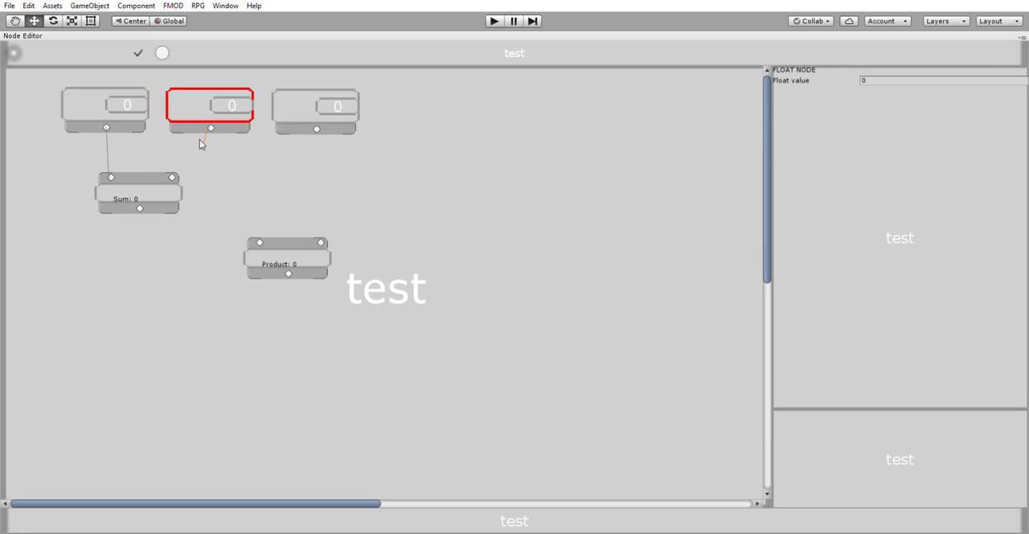
{"action": "left_click_drag", "start_coordinate": [174, 172], "coordinate": [172, 176]}
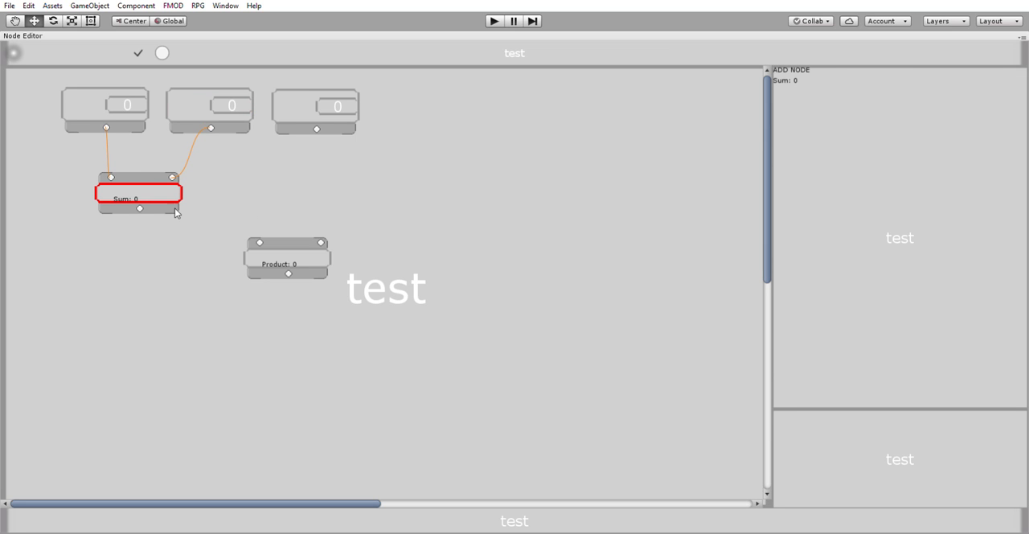
Step: Connect the Add node's output and the third Float node's output to the Multiply node's inputs
{"action": "left_click_drag", "start_coordinate": [140, 208], "coordinate": [260, 232]}
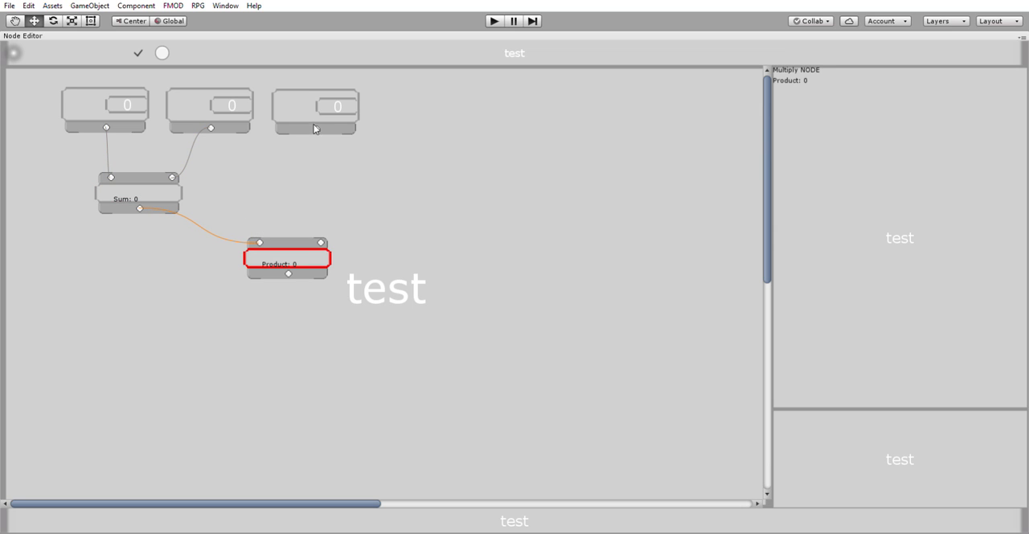
{"action": "left_click_drag", "start_coordinate": [318, 127], "coordinate": [321, 242]}
{"action": "left_click", "coordinate": [513, 227]}
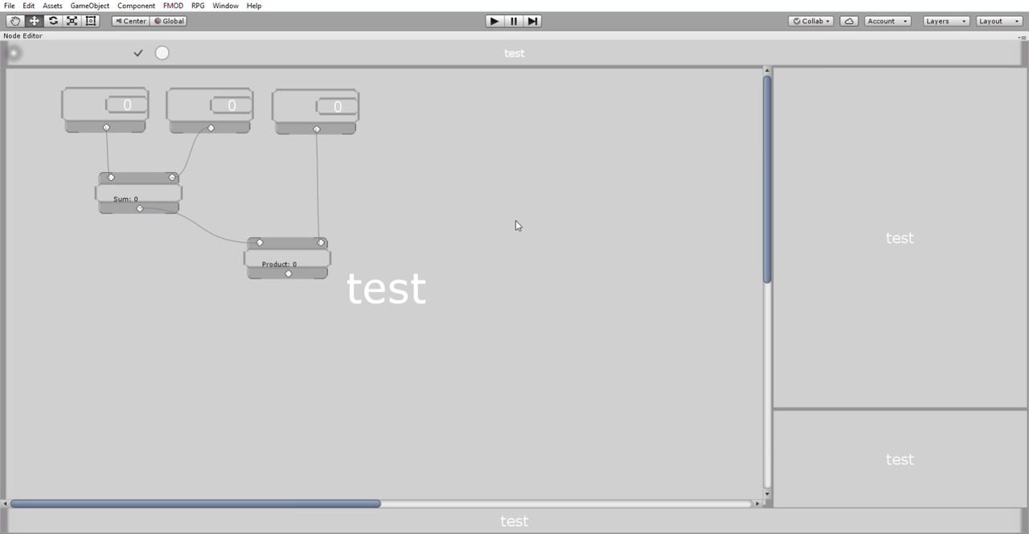
Step: Set the first Float node's value to 4
{"action": "left_click", "coordinate": [143, 98]}
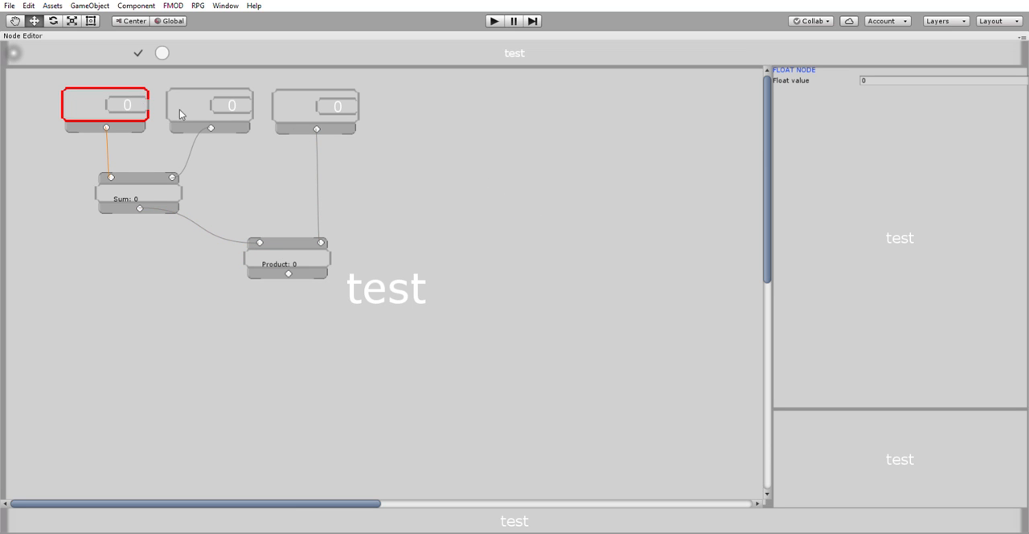
{"action": "left_click", "coordinate": [126, 95]}
{"action": "type", "text": "4"}
{"action": "left_click", "coordinate": [233, 177]}
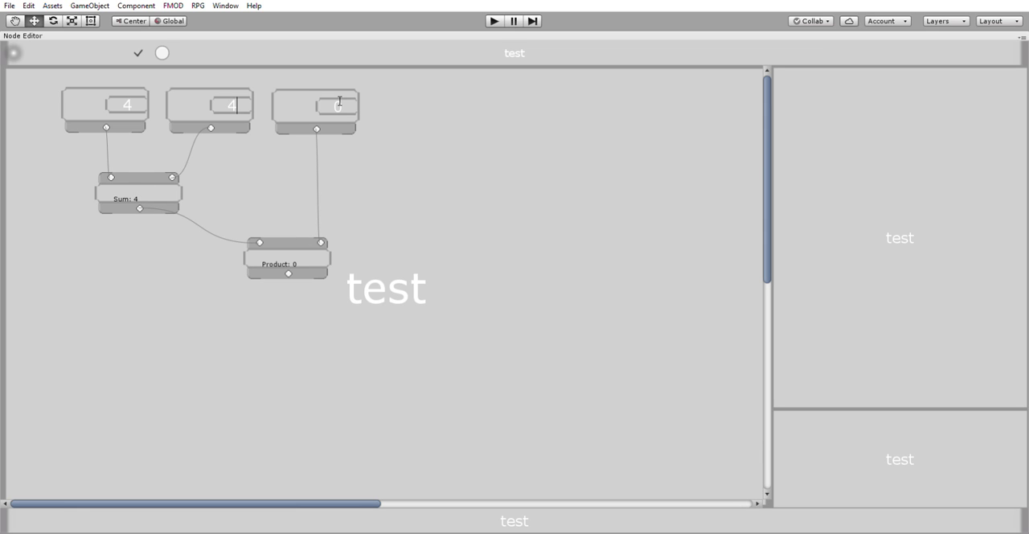
Step: Shift the second Float node slightly upward and set its value to 5
{"action": "mouse_move", "coordinate": [202, 95]}
{"action": "left_mouse_down"}
{"action": "mouse_move", "coordinate": [212, 104]}
{"action": "mouse_move", "coordinate": [202, 86]}
{"action": "left_mouse_up"}
{"action": "left_click", "coordinate": [258, 182]}
{"action": "left_click", "coordinate": [199, 89]}
{"action": "left_click", "coordinate": [252, 184]}
{"action": "left_click", "coordinate": [241, 89]}
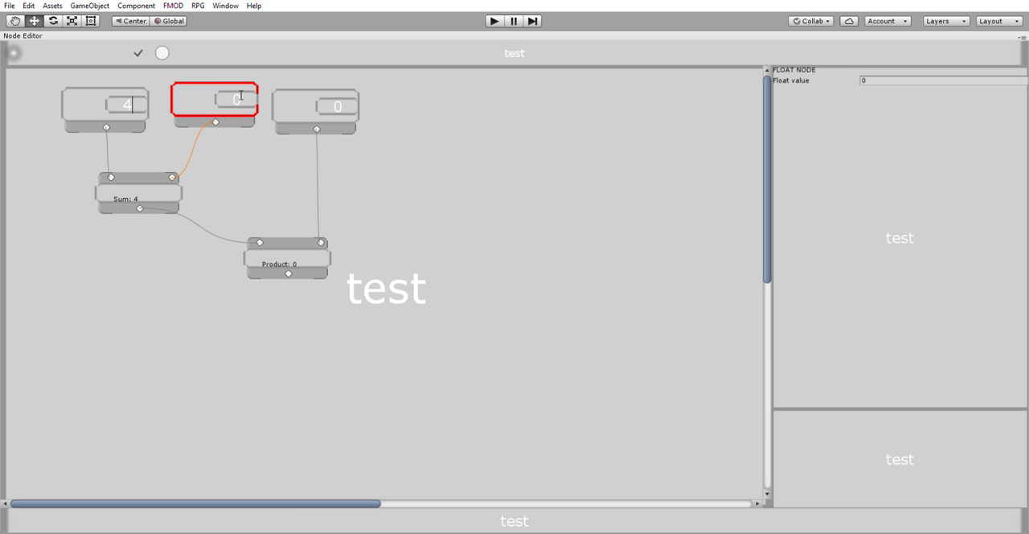
{"action": "left_click", "coordinate": [254, 177]}
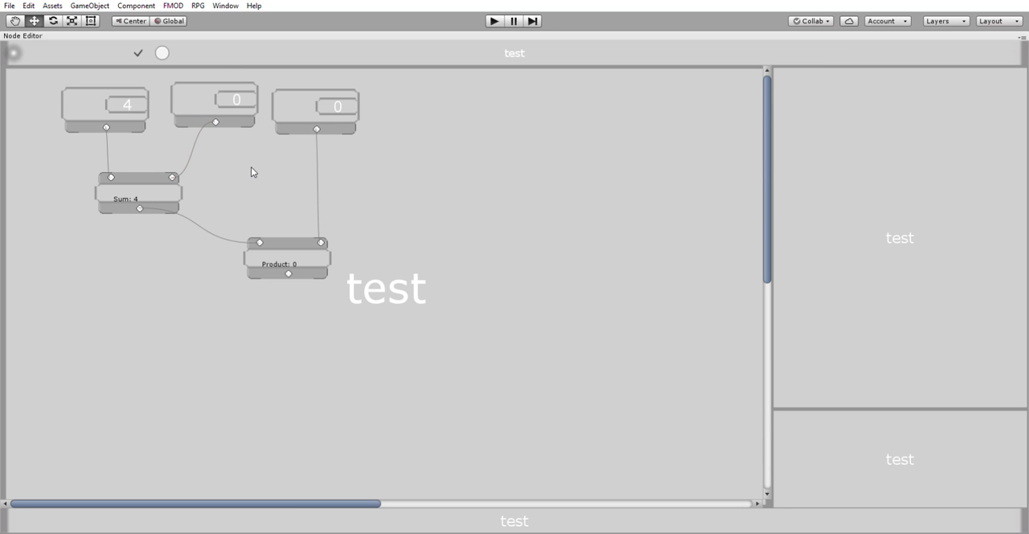
{"action": "left_click", "coordinate": [201, 95]}
{"action": "left_click", "coordinate": [249, 192]}
{"action": "left_click", "coordinate": [207, 104]}
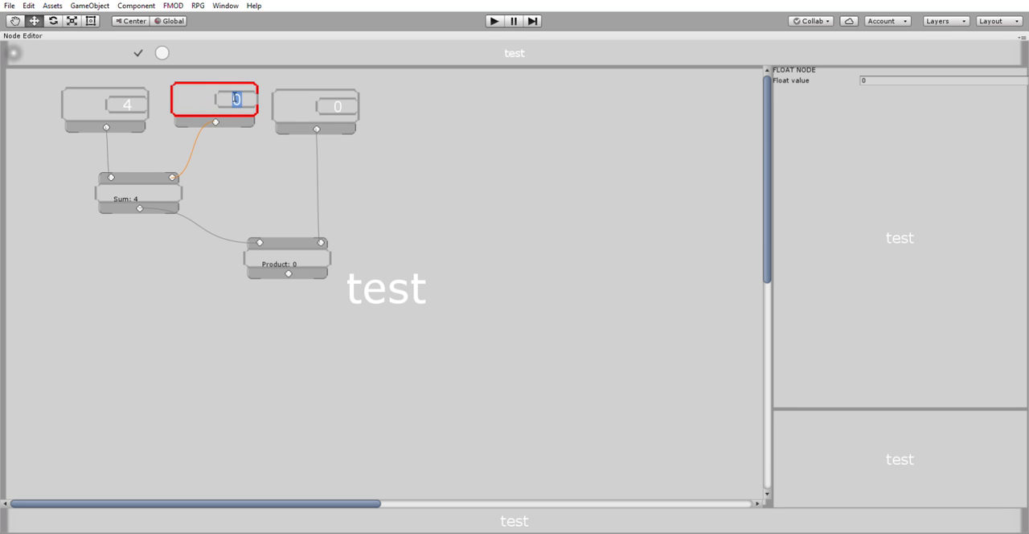
{"action": "type", "text": "5"}
{"action": "left_click", "coordinate": [264, 161]}
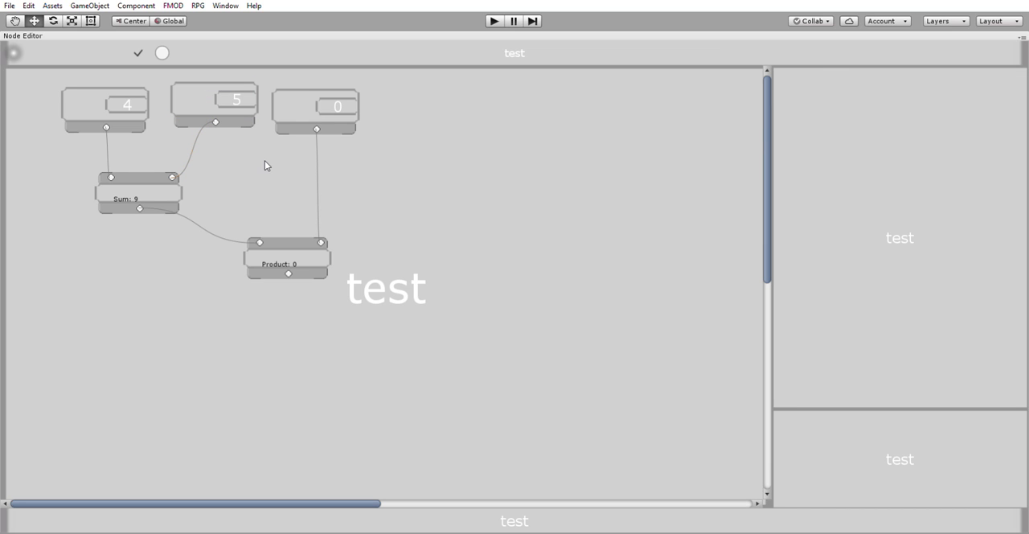
Step: Set the third Float node's value to 2
{"action": "left_click", "coordinate": [303, 94]}
{"action": "left_click", "coordinate": [271, 182]}
{"action": "left_click", "coordinate": [281, 111]}
{"action": "left_click", "coordinate": [269, 180]}
{"action": "left_click", "coordinate": [207, 101]}
{"action": "left_click", "coordinate": [239, 185]}
{"action": "left_click", "coordinate": [307, 103]}
{"action": "left_click", "coordinate": [353, 102]}
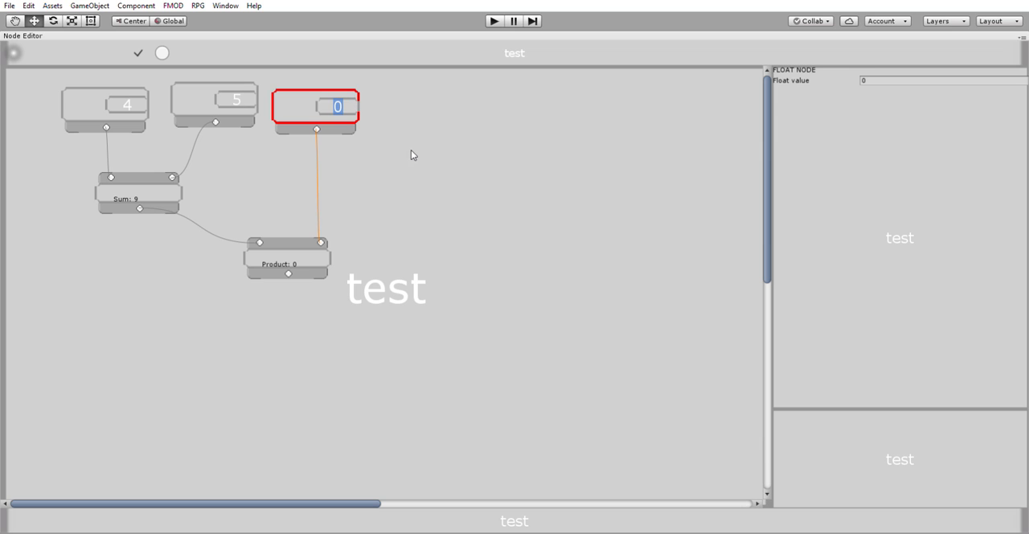
{"action": "type", "text": "2"}
{"action": "left_click", "coordinate": [408, 156]}
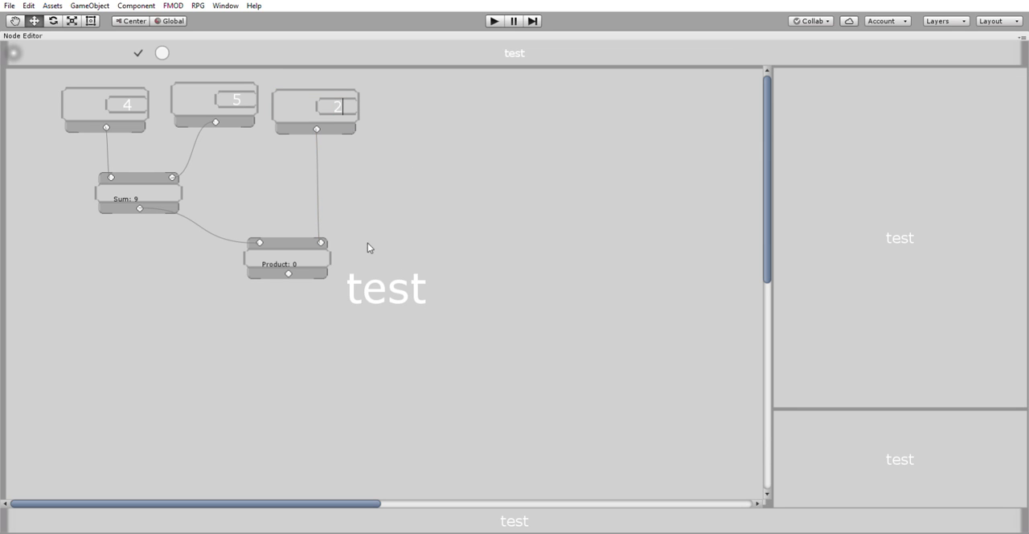
Step: Select the Float and Multiply nodes in turn to examine their values
{"action": "left_click", "coordinate": [296, 104]}
{"action": "left_click", "coordinate": [291, 158]}
{"action": "left_click", "coordinate": [197, 91]}
{"action": "left_click", "coordinate": [254, 187]}
{"action": "left_click", "coordinate": [87, 88]}
{"action": "left_click", "coordinate": [431, 270]}
{"action": "left_click", "coordinate": [309, 246]}
{"action": "left_click", "coordinate": [371, 275]}
{"action": "left_click", "coordinate": [344, 112]}
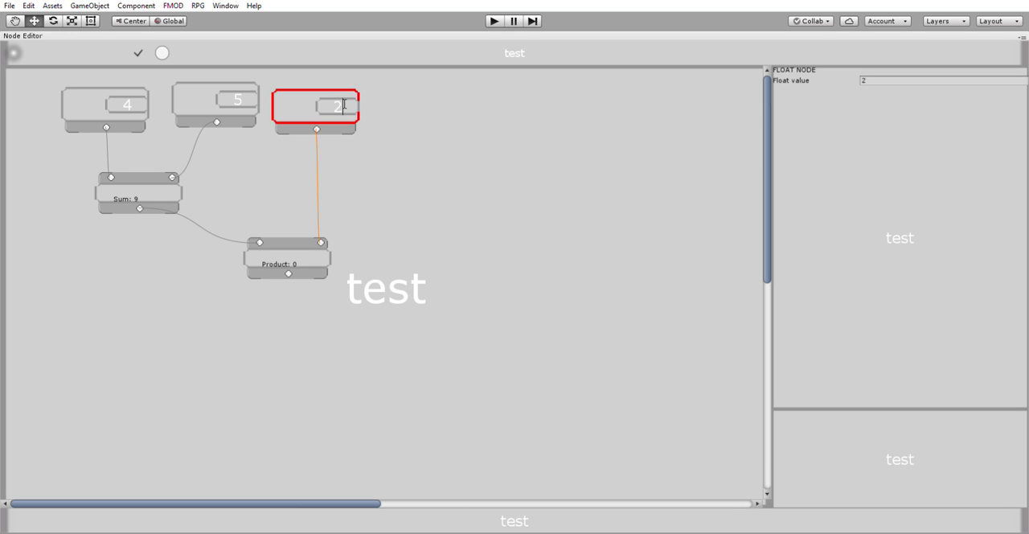
{"action": "left_click", "coordinate": [381, 184]}
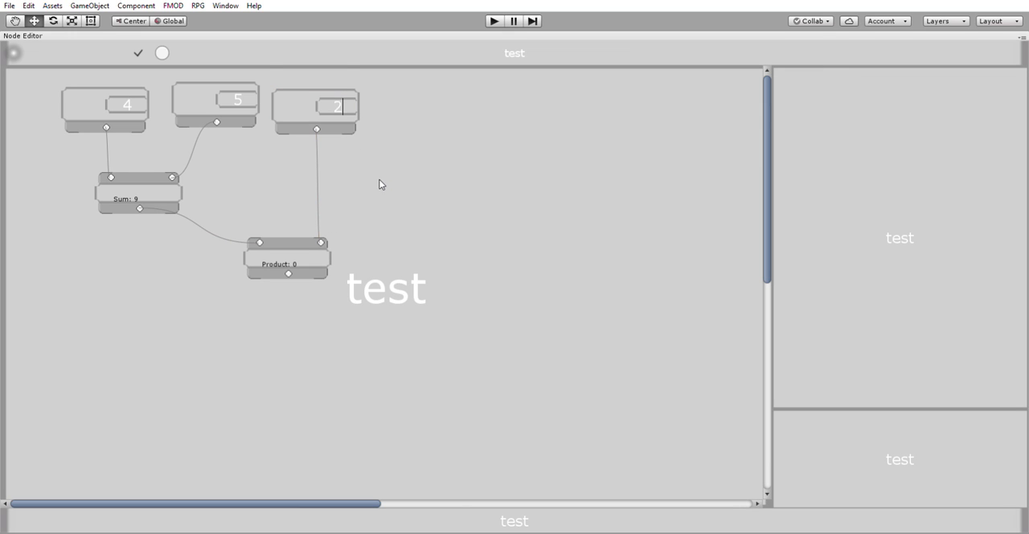
Step: Reconnect the third Float node to the Multiply node's second input and move the Multiply node slightly down
{"action": "left_click", "coordinate": [321, 241]}
{"action": "left_click", "coordinate": [317, 124]}
{"action": "left_click_drag", "start_coordinate": [316, 124], "coordinate": [322, 241]}
{"action": "left_click", "coordinate": [400, 252]}
{"action": "left_click", "coordinate": [294, 255]}
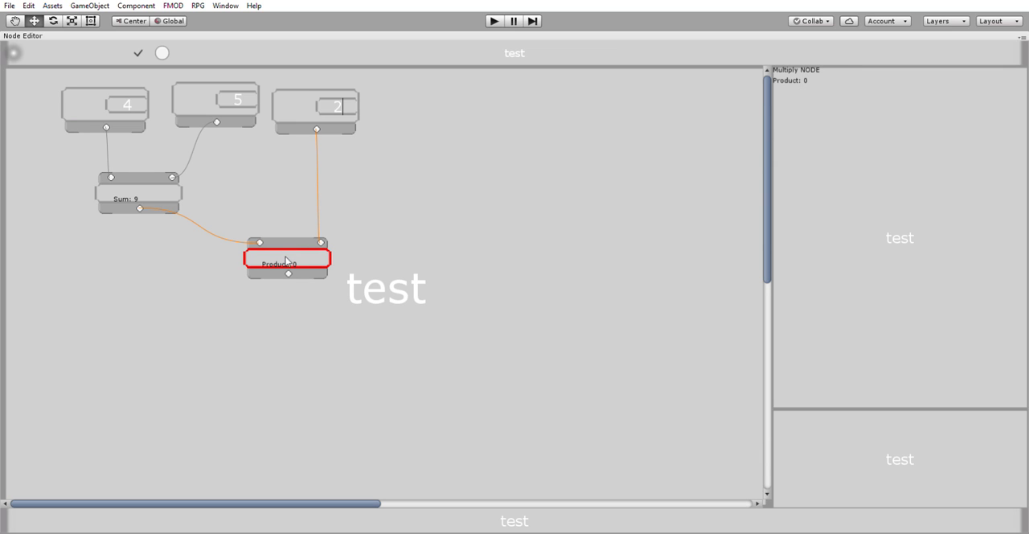
{"action": "left_click", "coordinate": [392, 241]}
{"action": "mouse_move", "coordinate": [303, 249]}
{"action": "left_mouse_down"}
{"action": "mouse_move", "coordinate": [278, 235]}
{"action": "mouse_move", "coordinate": [305, 254]}
{"action": "left_mouse_up"}
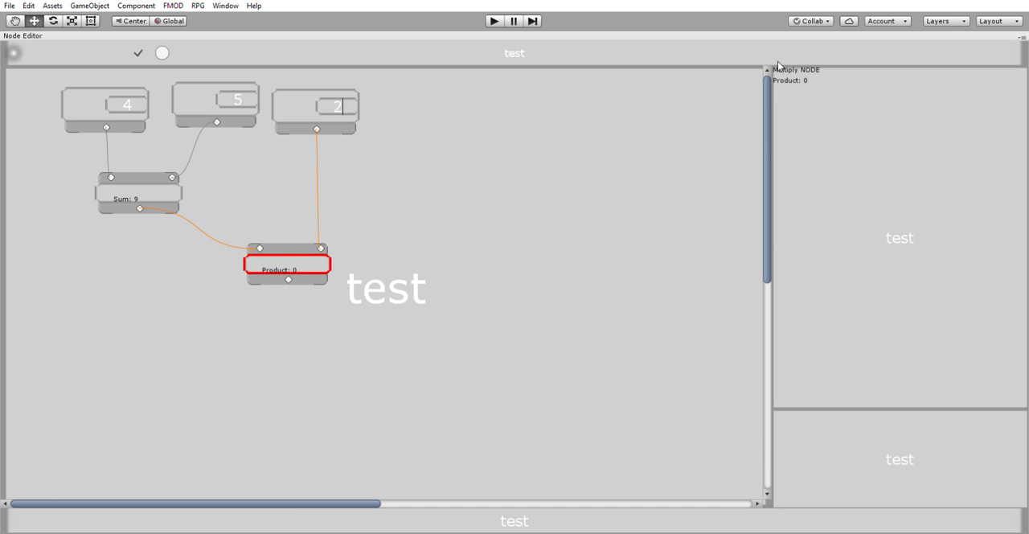
{"action": "left_click", "coordinate": [356, 195]}
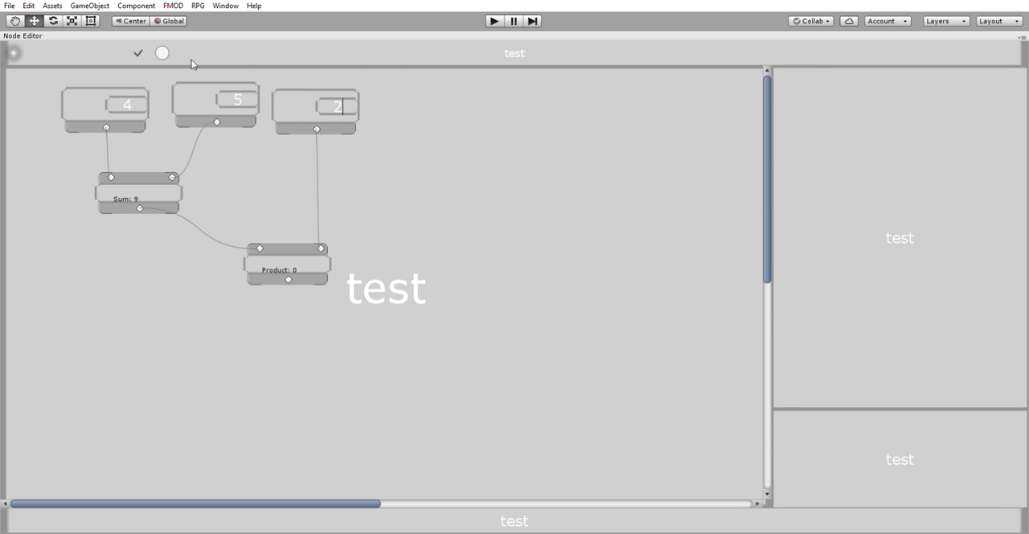
{"action": "scroll", "coordinate": [369, 275], "scroll_direction": "down", "scroll_amount": 5}
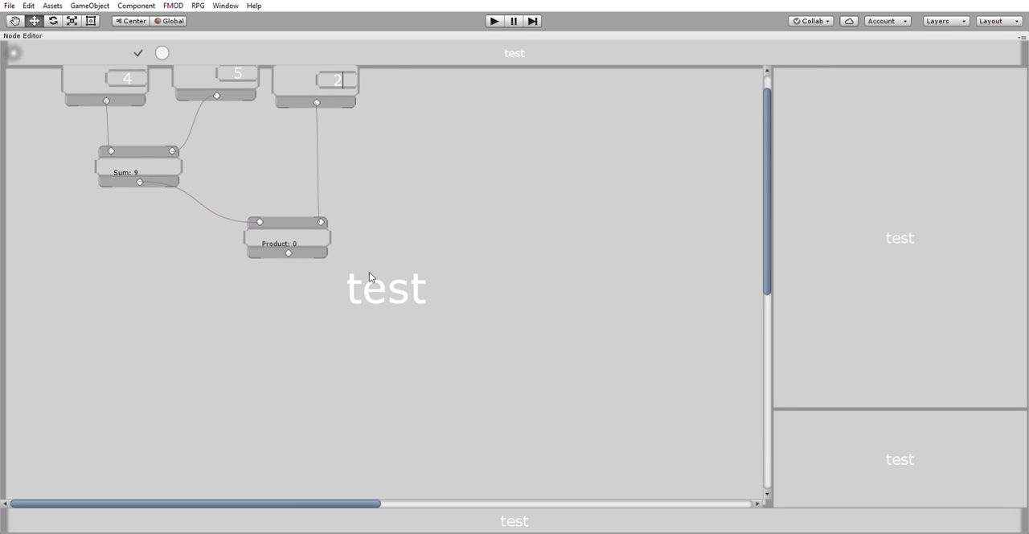
{"action": "scroll", "coordinate": [386, 272], "scroll_direction": "down", "scroll_amount": 4}
{"action": "scroll", "coordinate": [407, 266], "scroll_direction": "up", "scroll_amount": 9}
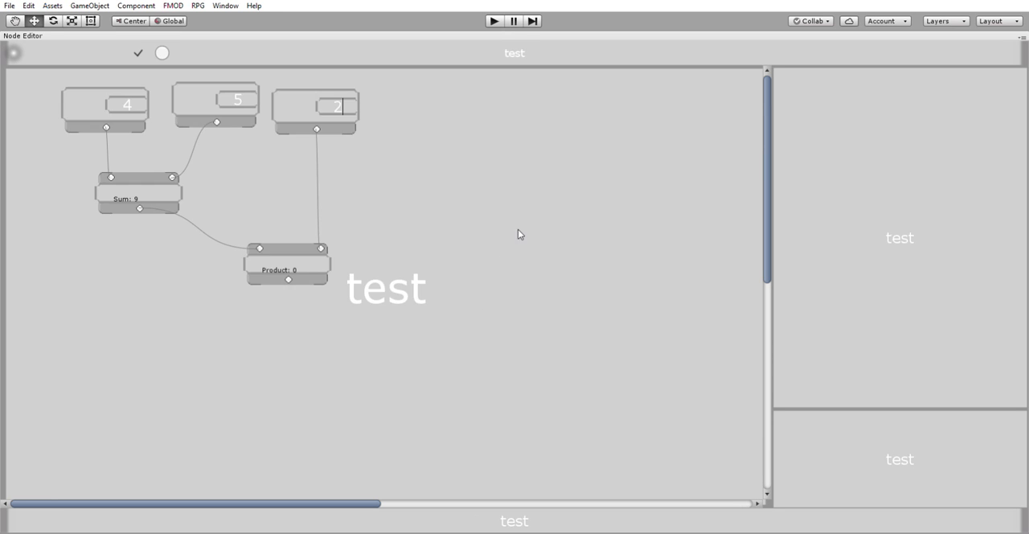
Step: Delete the Multiply node, the Add node and the three Float nodes from the canvas
{"action": "left_click", "coordinate": [304, 261]}
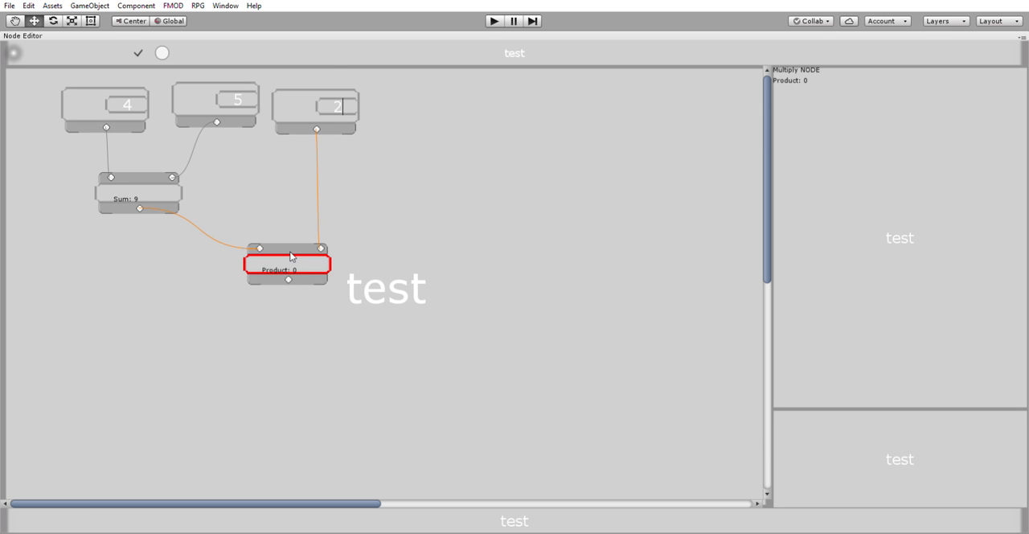
{"action": "left_click", "coordinate": [388, 197]}
{"action": "left_click", "coordinate": [303, 253]}
{"action": "key", "text": "Delete"}
{"action": "left_click", "coordinate": [298, 104]}
{"action": "key", "text": "Delete"}
{"action": "left_click", "coordinate": [207, 100]}
{"action": "key", "text": "Delete"}
{"action": "left_click", "coordinate": [138, 192]}
{"action": "key", "text": "Delete"}
{"action": "left_click", "coordinate": [94, 94]}
{"action": "key", "text": "Delete"}
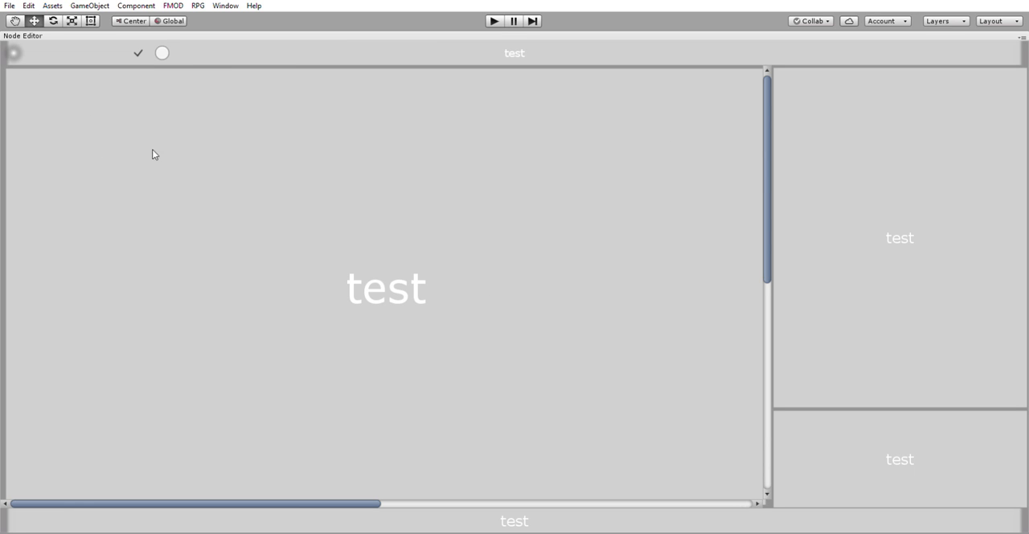
Step: Create a Quest node near the canvas's upper-left corner and set its status to AVAILABLE
{"action": "left_click", "coordinate": [254, 169]}
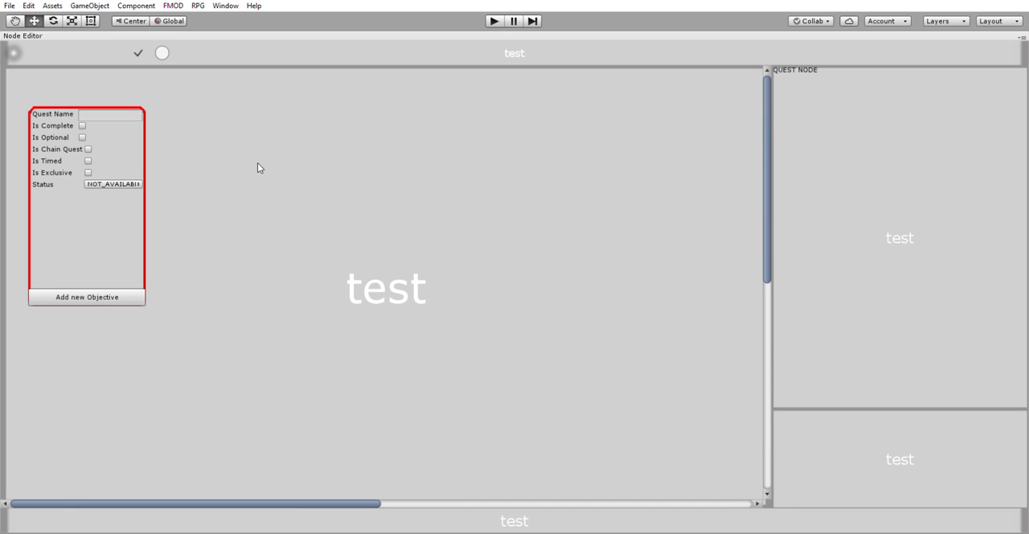
{"action": "left_click_drag", "start_coordinate": [110, 216], "coordinate": [108, 193]}
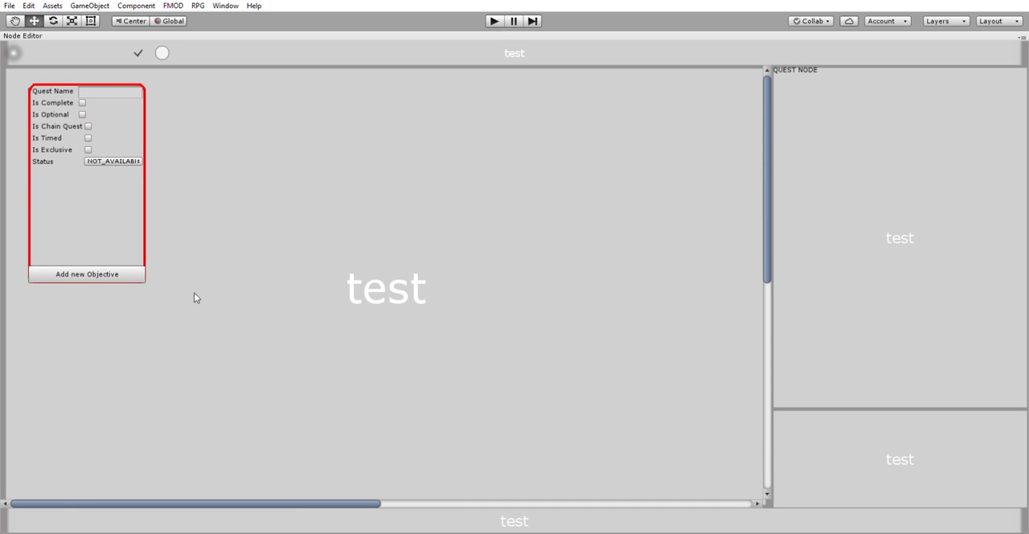
{"action": "left_click", "coordinate": [120, 90]}
{"action": "left_click", "coordinate": [136, 160]}
{"action": "left_click", "coordinate": [140, 174]}
Step: Name the quest "Where are my pants?"
{"action": "left_click", "coordinate": [102, 90]}
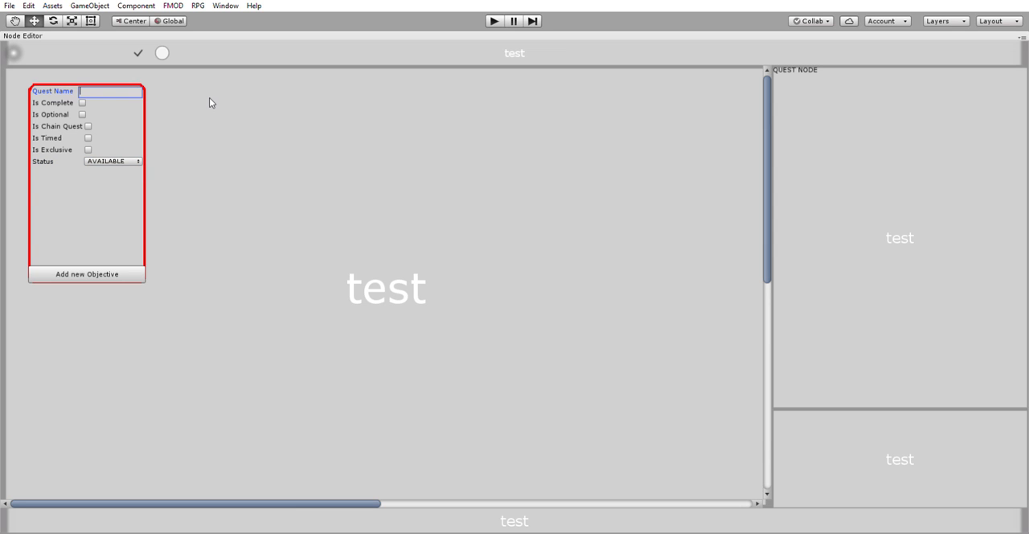
{"action": "type", "text": "Where "}
{"action": "type", "text": "are my p"}
{"action": "type", "text": "ants"}
{"action": "type", "text": "?"}
Step: Mark the quest as optional and timed
{"action": "left_click", "coordinate": [82, 102]}
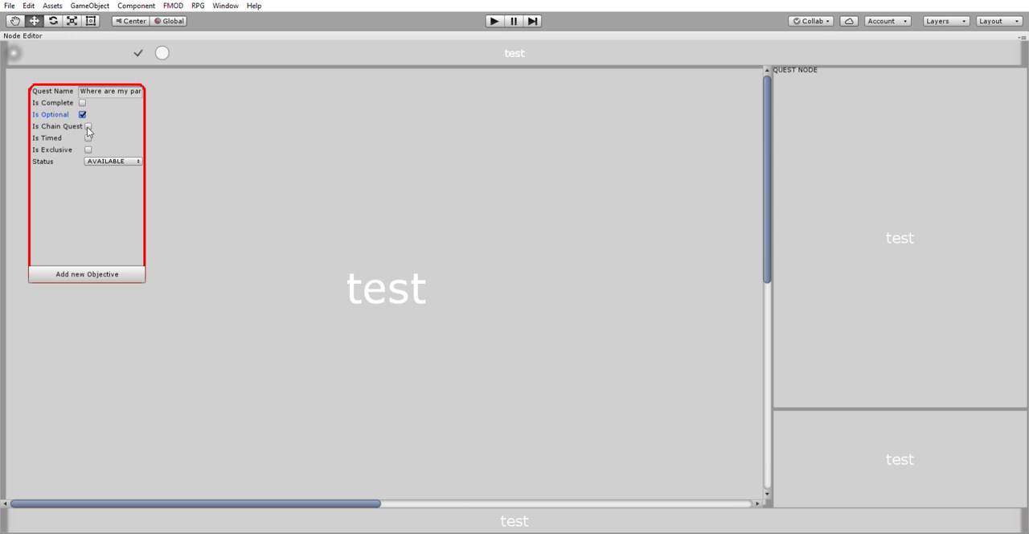
{"action": "left_click", "coordinate": [88, 138]}
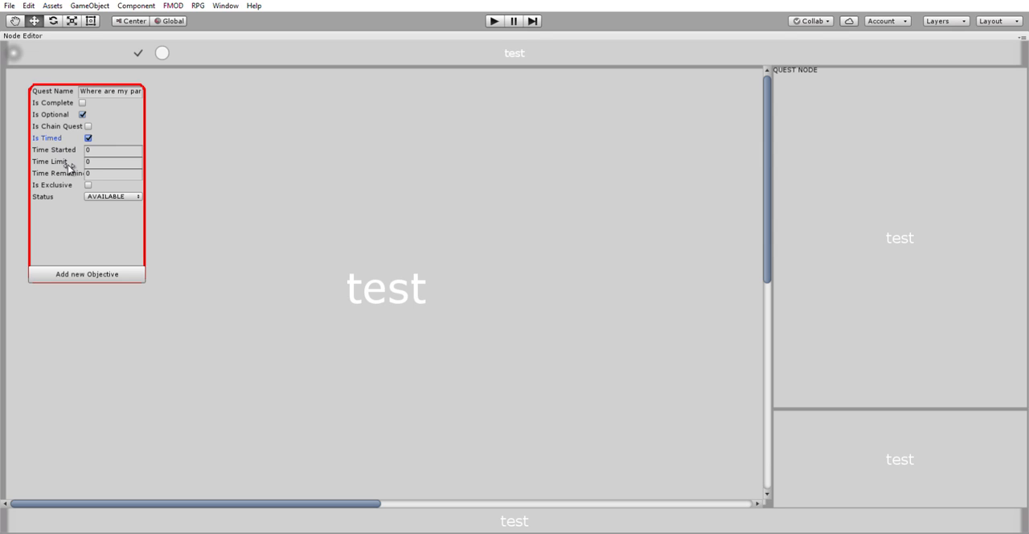
{"action": "left_click", "coordinate": [103, 150]}
{"action": "left_click", "coordinate": [112, 172]}
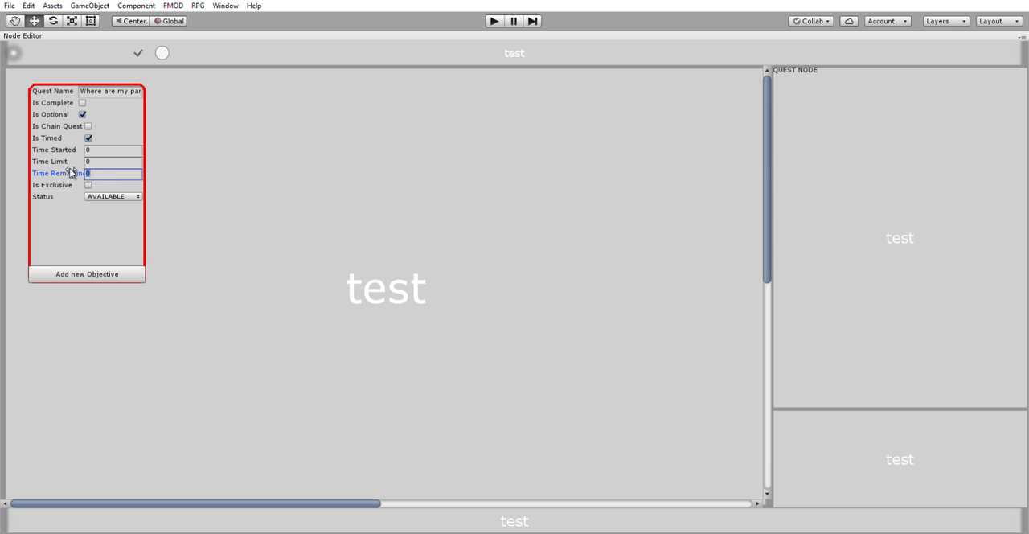
Step: Toggle the quest's Is Timed option off and on repeatedly, ending with it enabled
{"action": "left_click", "coordinate": [88, 138]}
{"action": "left_click", "coordinate": [88, 136]}
{"action": "left_click", "coordinate": [89, 135]}
{"action": "left_click", "coordinate": [89, 135]}
{"action": "left_click", "coordinate": [88, 135]}
{"action": "left_click", "coordinate": [88, 135]}
{"action": "left_click", "coordinate": [89, 136]}
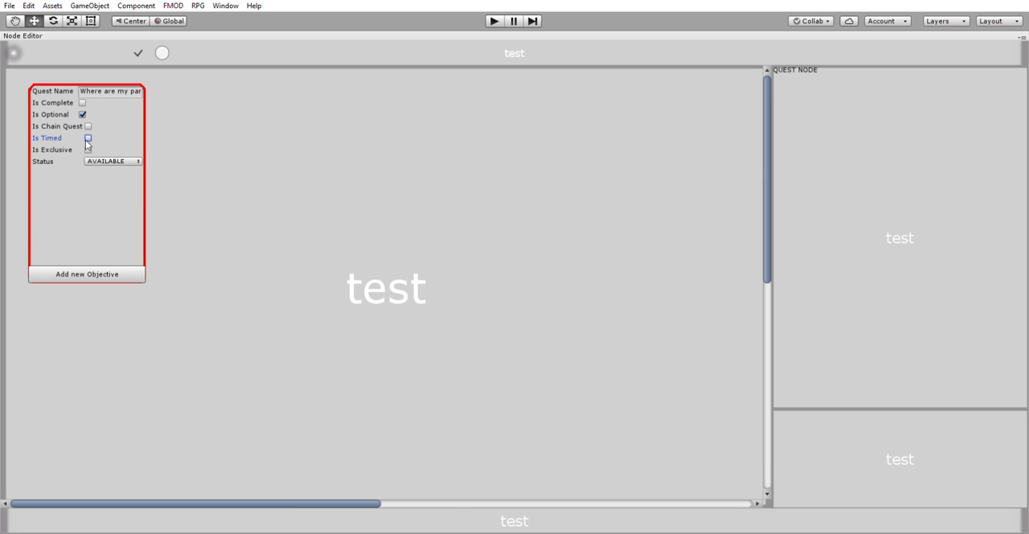
{"action": "left_click", "coordinate": [89, 136]}
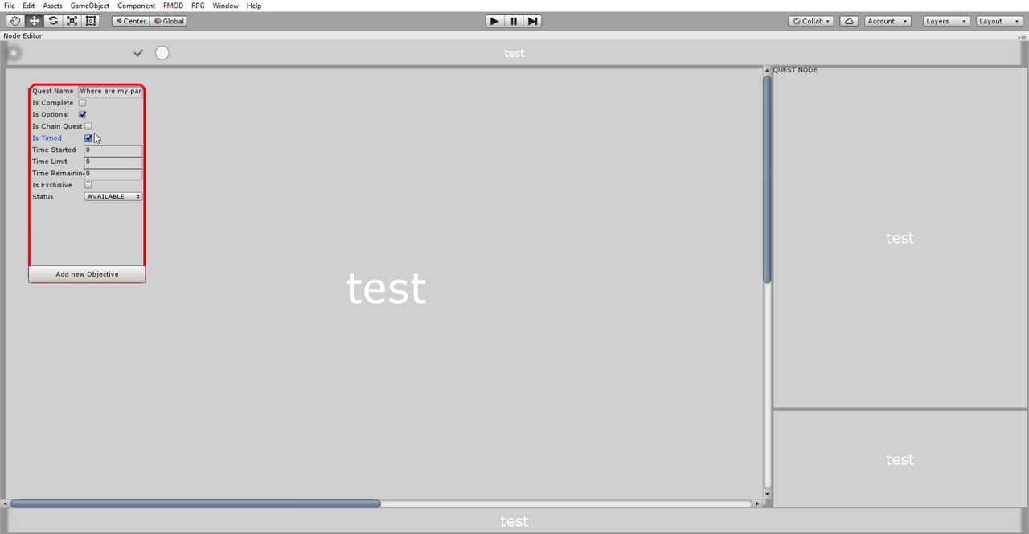
Step: Set the quest's time limit to 15 and add a new objective to it
{"action": "left_click", "coordinate": [111, 160]}
{"action": "type", "text": "15"}
{"action": "left_click", "coordinate": [100, 272]}
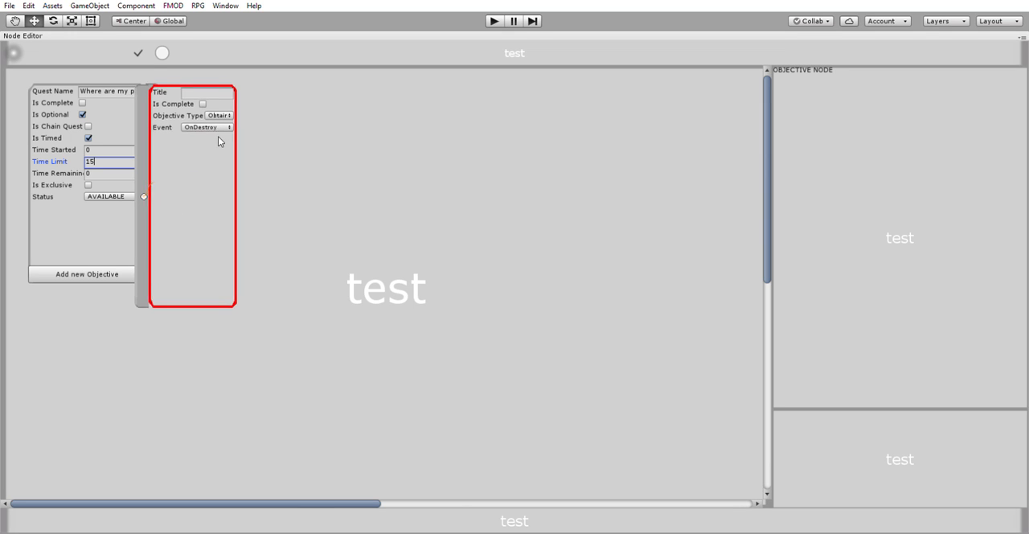
Step: Move the new objective node clear of the quest node and title it "Go to the closet."
{"action": "left_click_drag", "start_coordinate": [215, 135], "coordinate": [361, 140]}
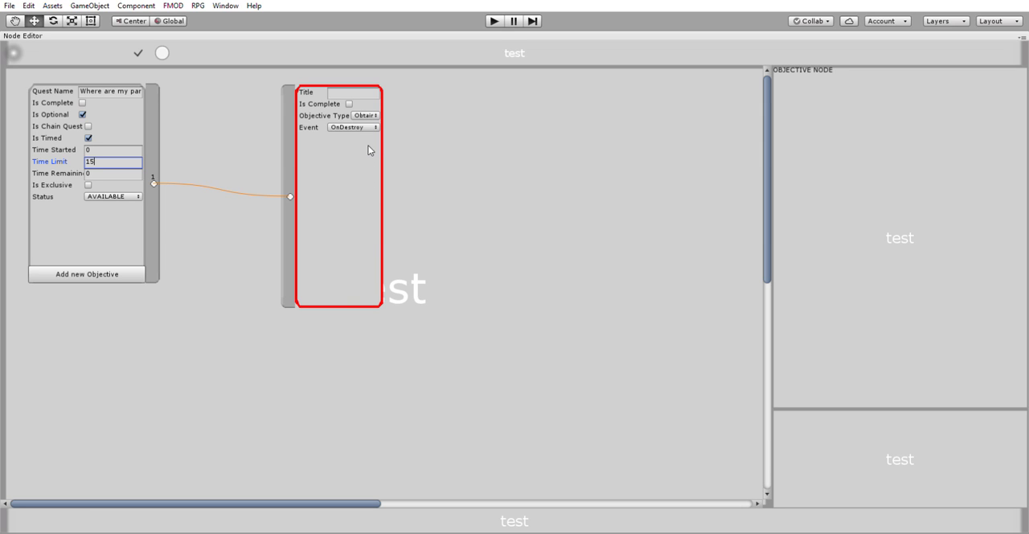
{"action": "left_click", "coordinate": [360, 225]}
{"action": "left_click", "coordinate": [353, 90]}
{"action": "type", "text": "Go to the closet."}
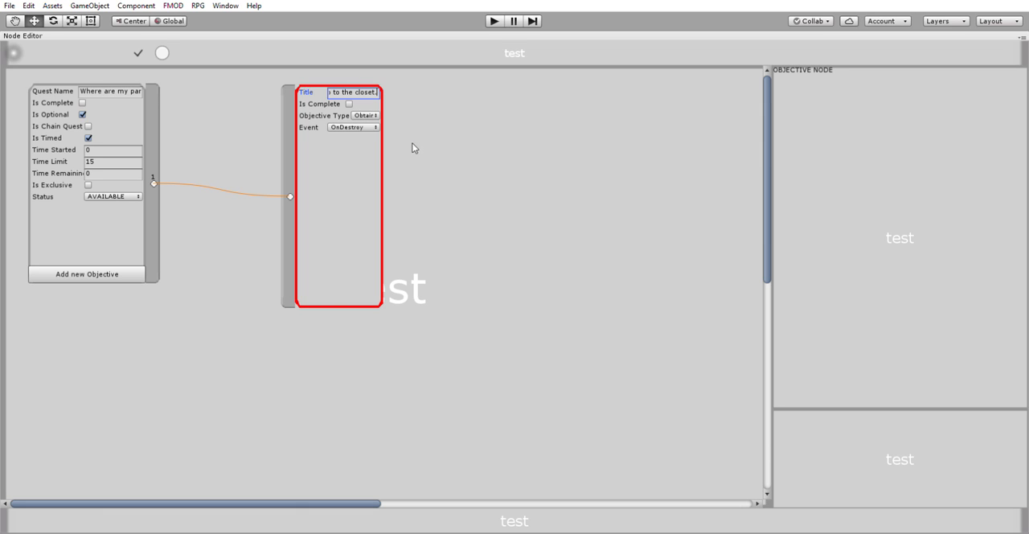
Step: Set the closet objective's type to Go To and its event to OnArrive
{"action": "key", "text": "Tab"}
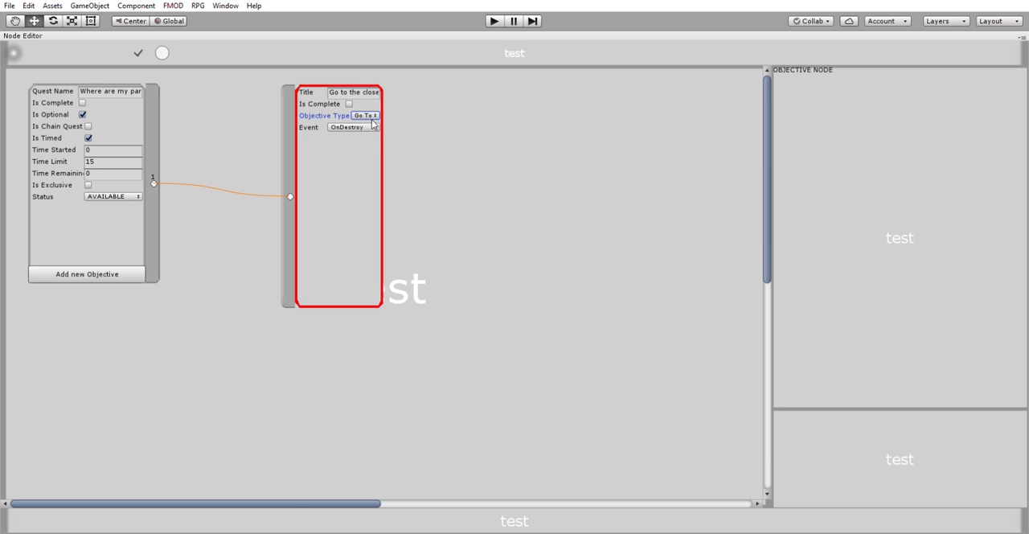
{"action": "left_click", "coordinate": [398, 143]}
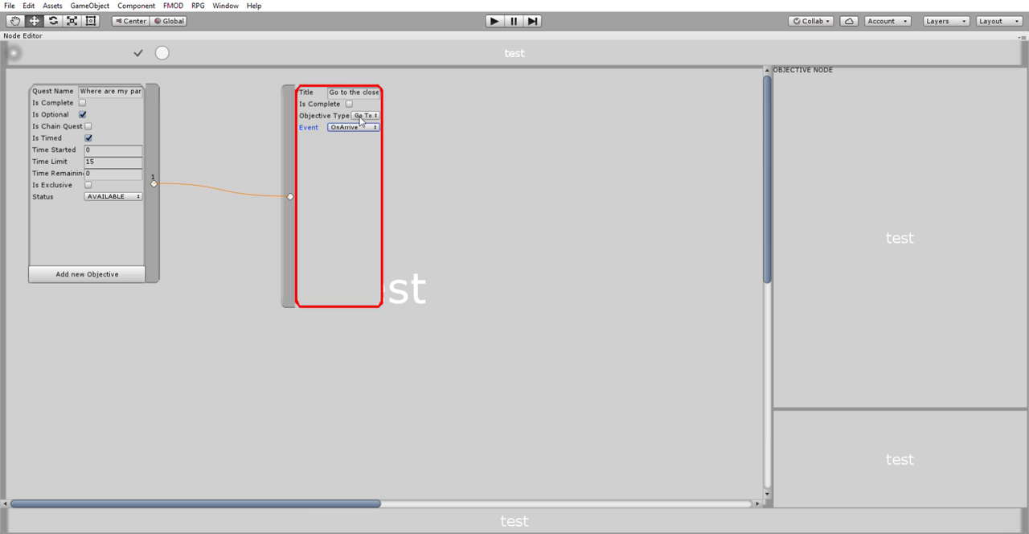
Step: Switch the closet objective to type Give with event OnTalkTo, and back to Go To with OnArrive
{"action": "left_click", "coordinate": [365, 126]}
{"action": "left_click", "coordinate": [382, 162]}
{"action": "left_click", "coordinate": [395, 135]}
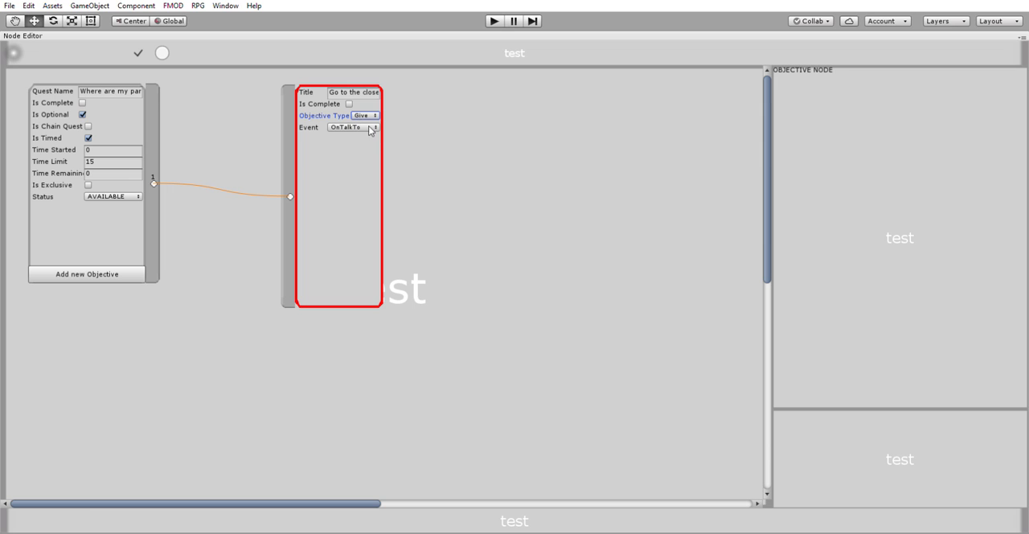
{"action": "left_click", "coordinate": [366, 115]}
{"action": "left_click", "coordinate": [392, 146]}
{"action": "left_click", "coordinate": [372, 127]}
{"action": "left_click", "coordinate": [363, 160]}
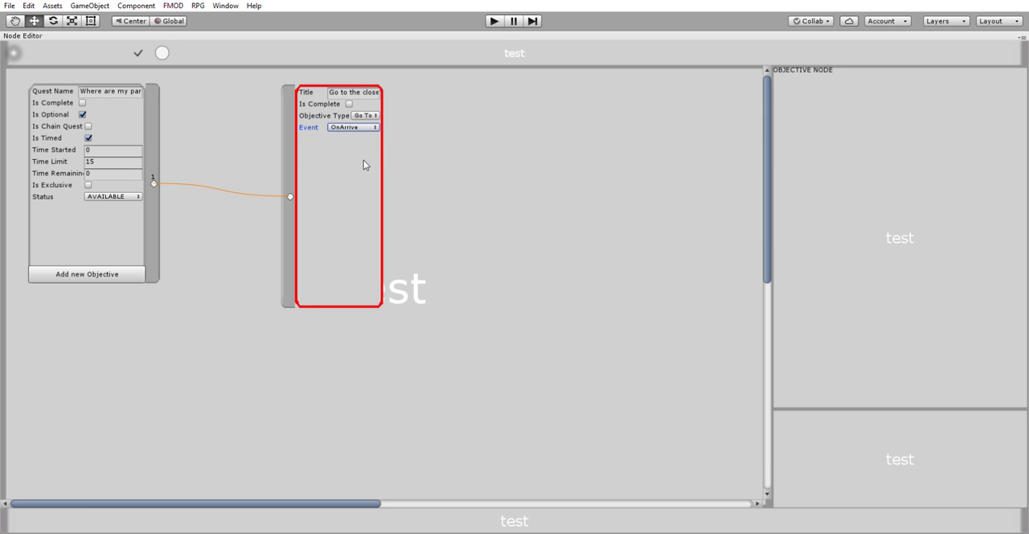
Step: Move the closet objective closer to the quest node and add a second objective, placed below the first
{"action": "left_click_drag", "start_coordinate": [363, 158], "coordinate": [276, 155]}
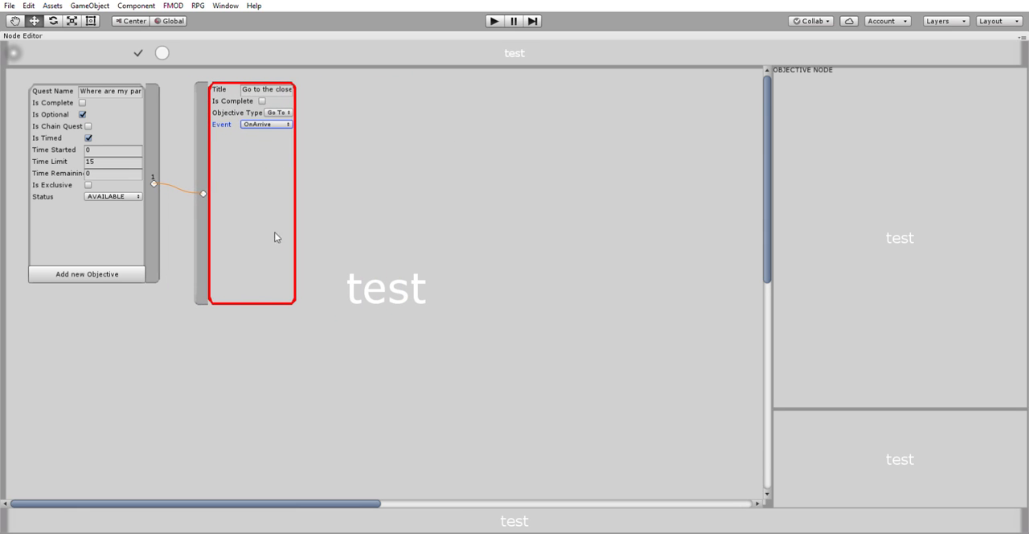
{"action": "left_click", "coordinate": [126, 267]}
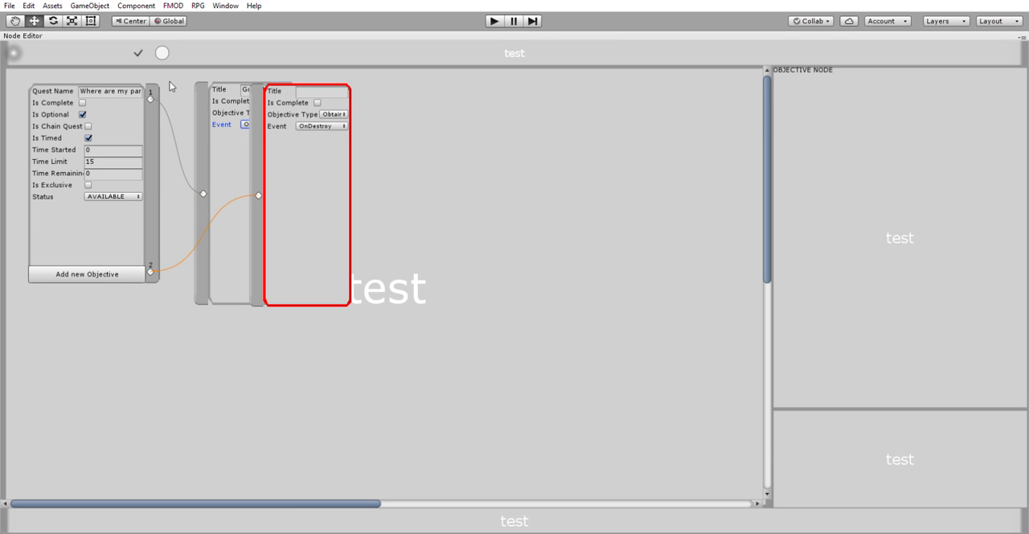
{"action": "left_click_drag", "start_coordinate": [308, 165], "coordinate": [257, 391]}
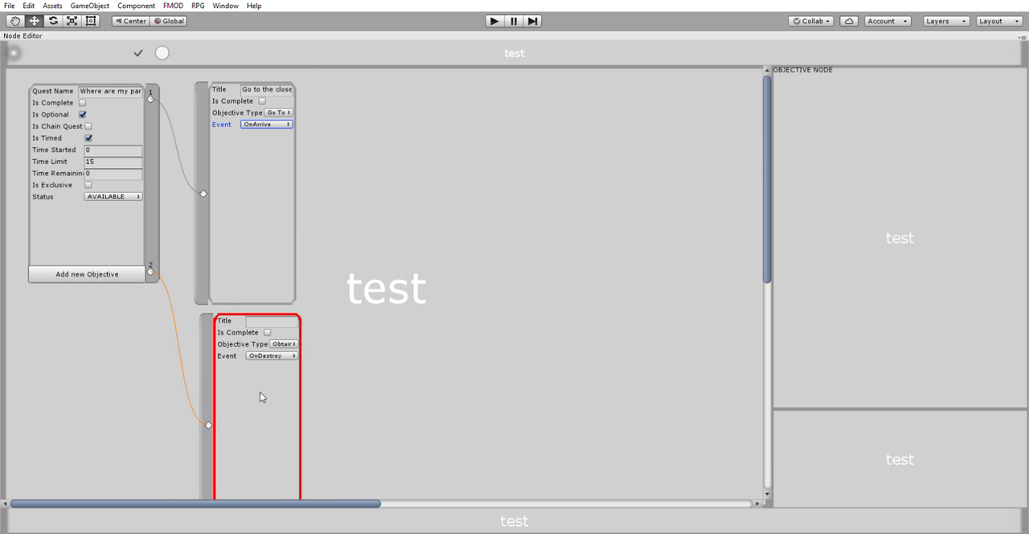
Step: Fill in the second objective with the title "Put on pants.", the Use Item type and the OnUse event
{"action": "left_click", "coordinate": [293, 318]}
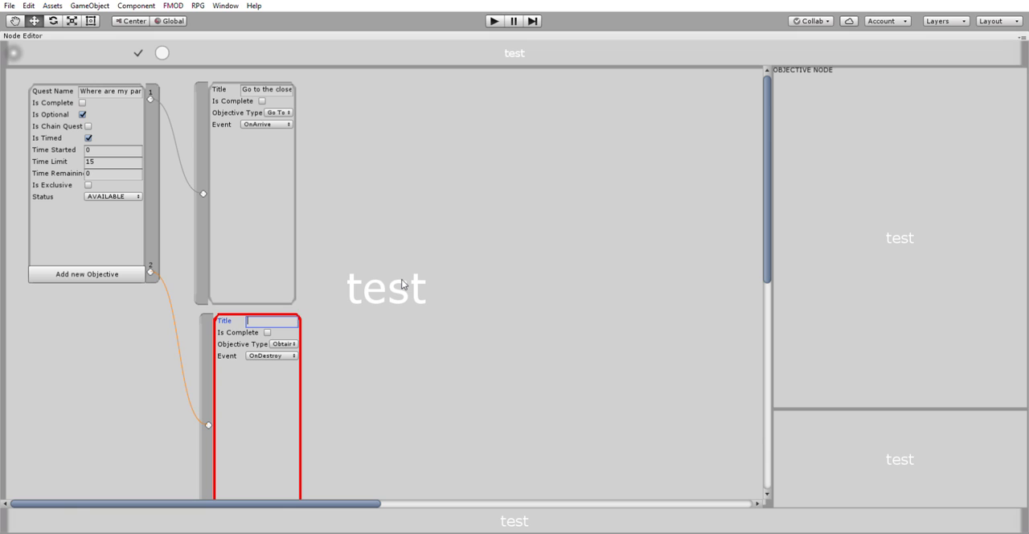
{"action": "type", "text": "Put on pants."}
{"action": "left_click", "coordinate": [324, 422]}
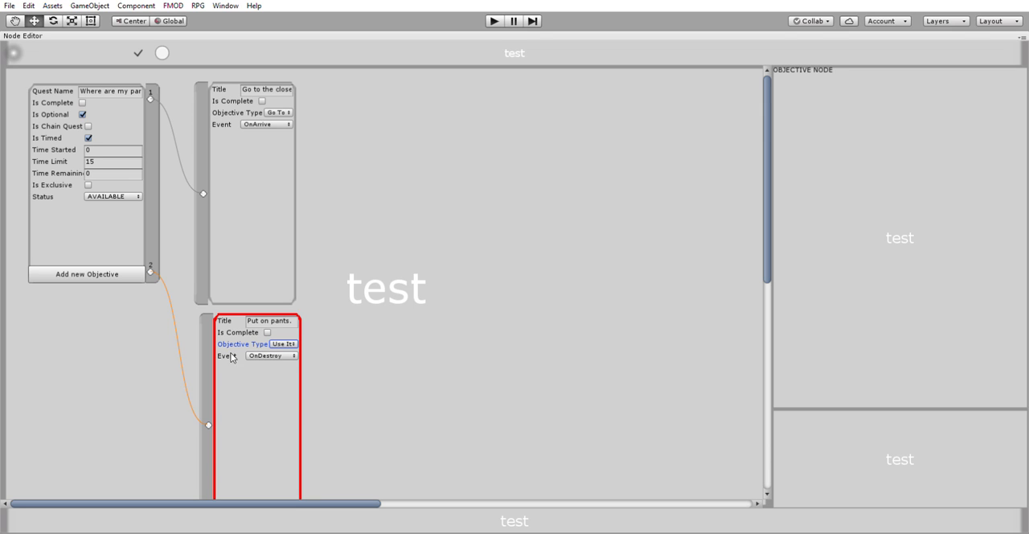
{"action": "left_click", "coordinate": [296, 427]}
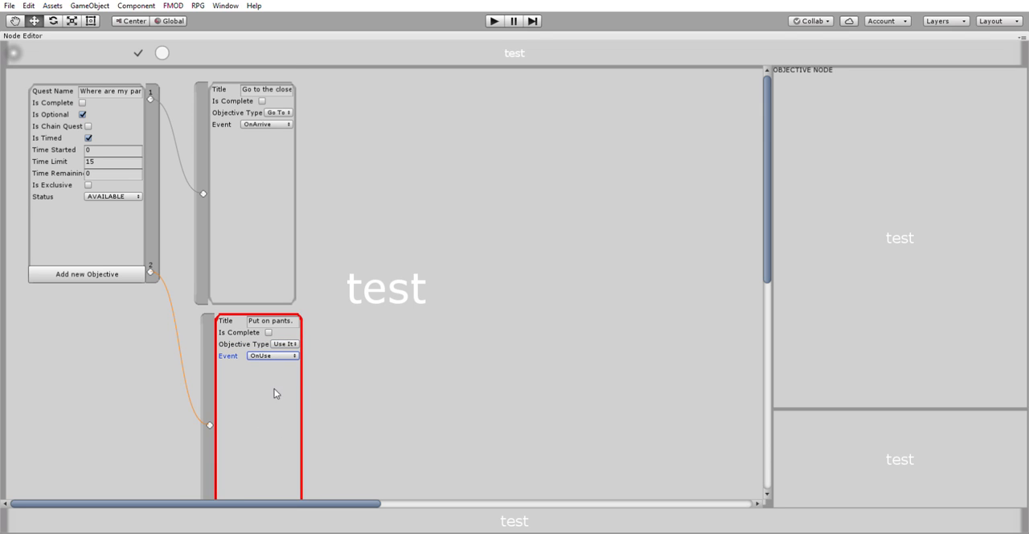
Step: Review the quest node and its connections to the two objective nodes
{"action": "scroll", "coordinate": [388, 344], "scroll_direction": "down", "scroll_amount": 3}
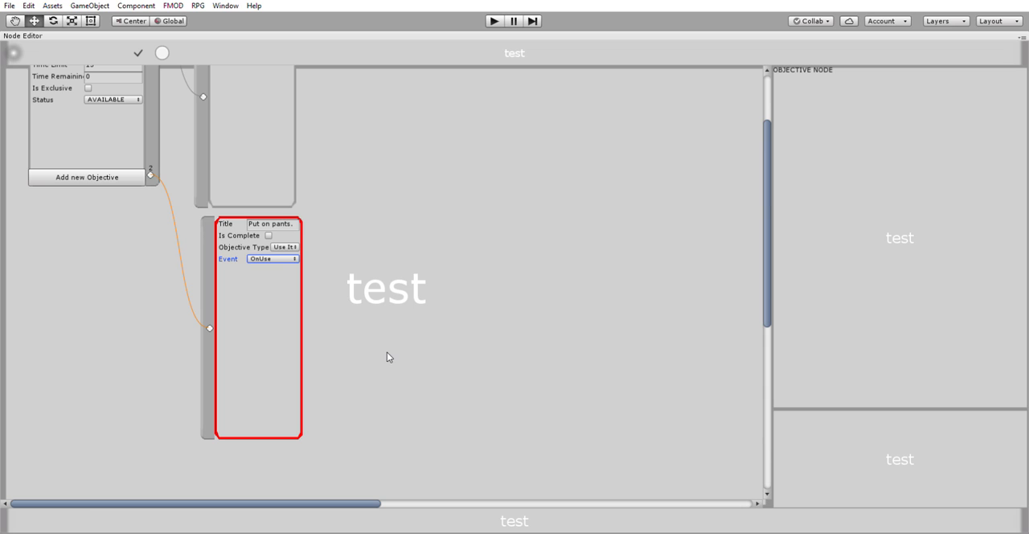
{"action": "left_click", "coordinate": [393, 332]}
{"action": "scroll", "coordinate": [395, 335], "scroll_direction": "down", "scroll_amount": 1}
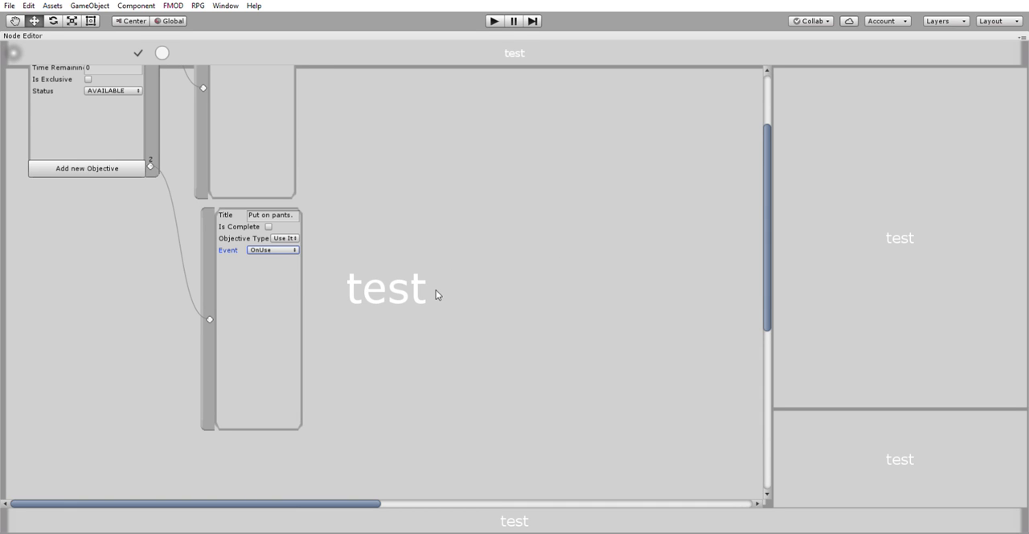
{"action": "scroll", "coordinate": [434, 288], "scroll_direction": "up", "scroll_amount": 3}
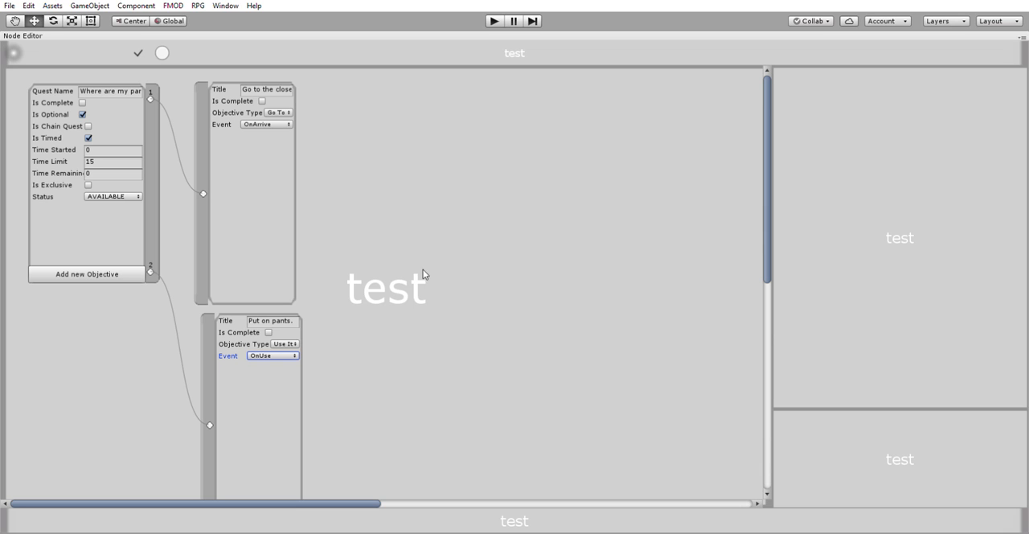
{"action": "scroll", "coordinate": [411, 288], "scroll_direction": "down", "scroll_amount": 5}
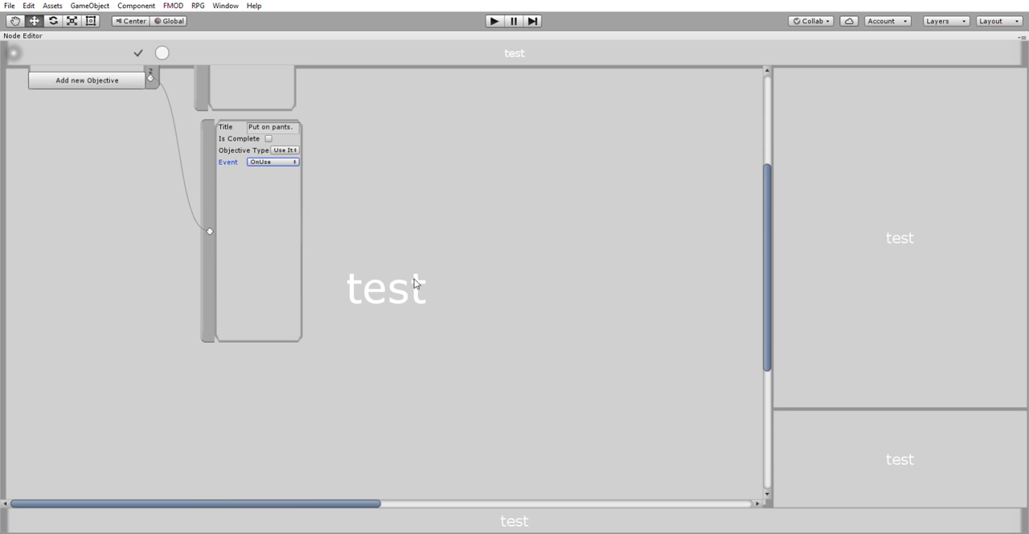
{"action": "scroll", "coordinate": [453, 301], "scroll_direction": "up", "scroll_amount": 5}
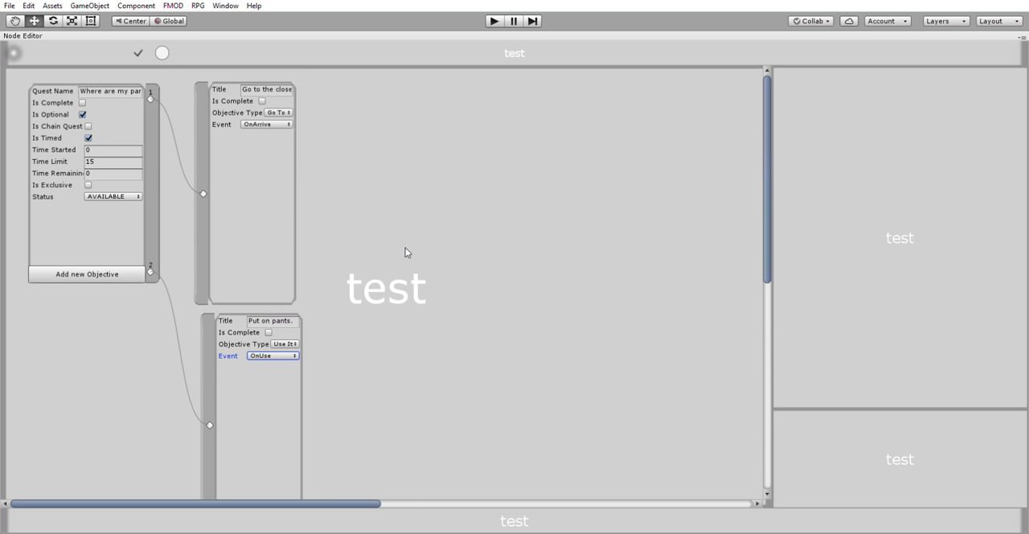
{"action": "left_click", "coordinate": [135, 88]}
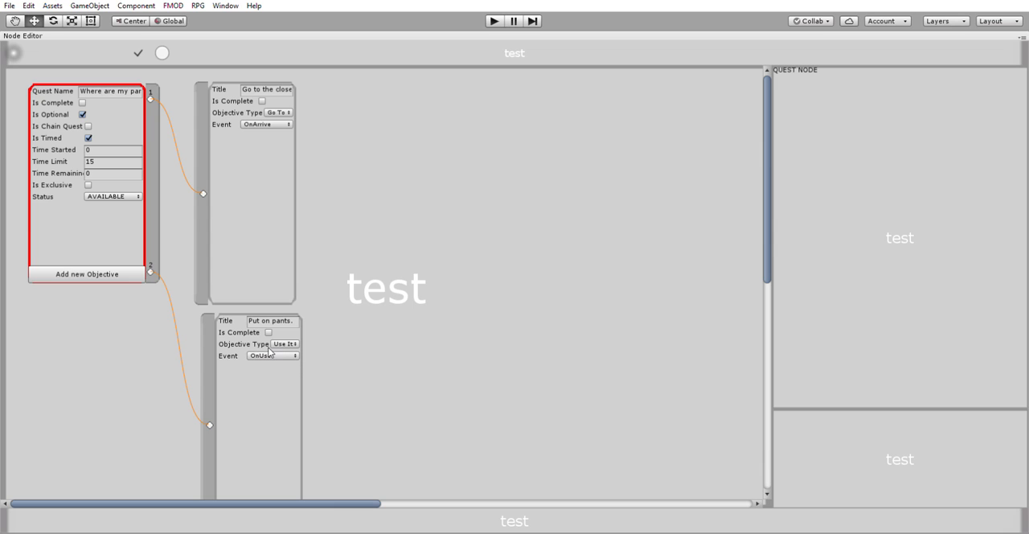
{"action": "left_click", "coordinate": [537, 186]}
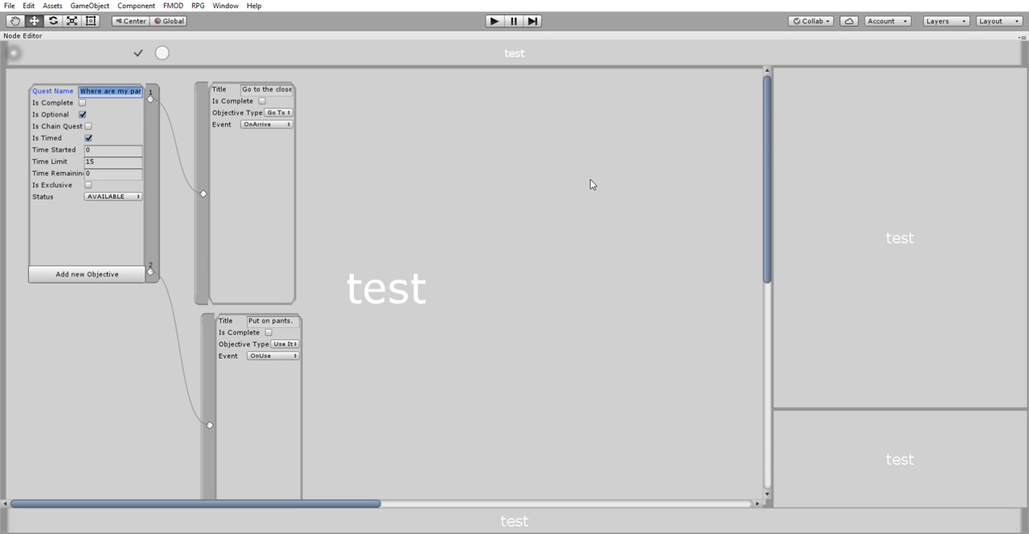
{"action": "scroll", "coordinate": [583, 185], "scroll_direction": "down", "scroll_amount": 4}
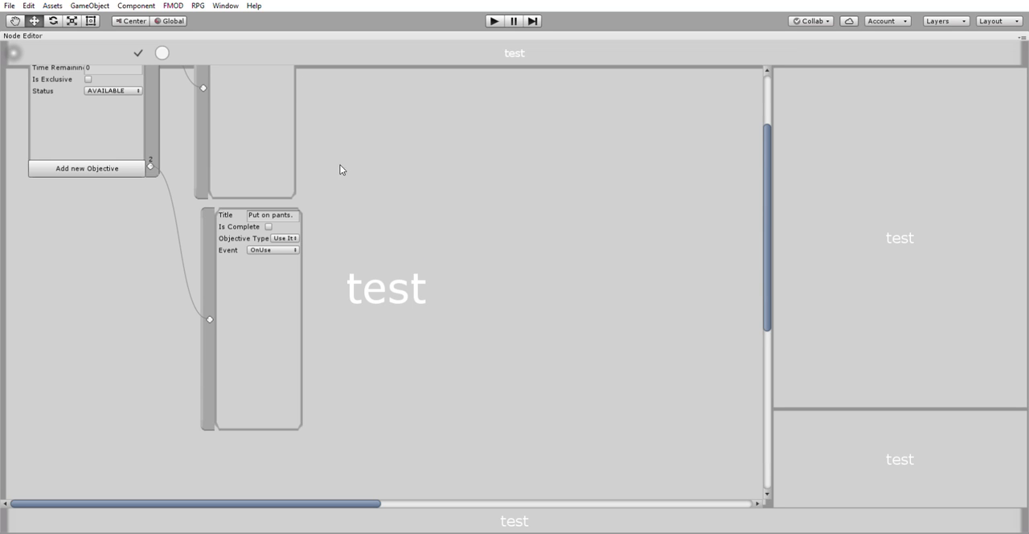
{"action": "scroll", "coordinate": [346, 168], "scroll_direction": "up", "scroll_amount": 4}
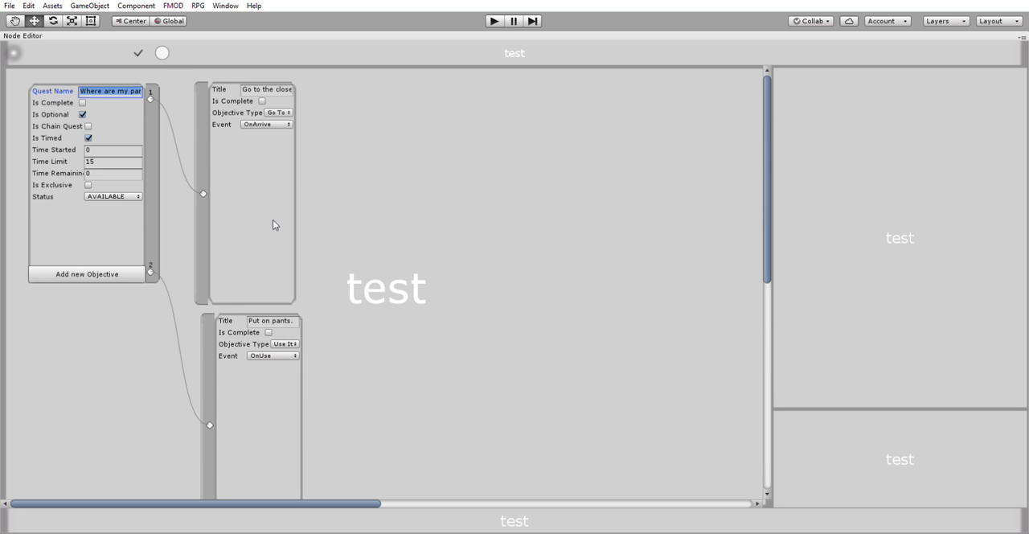